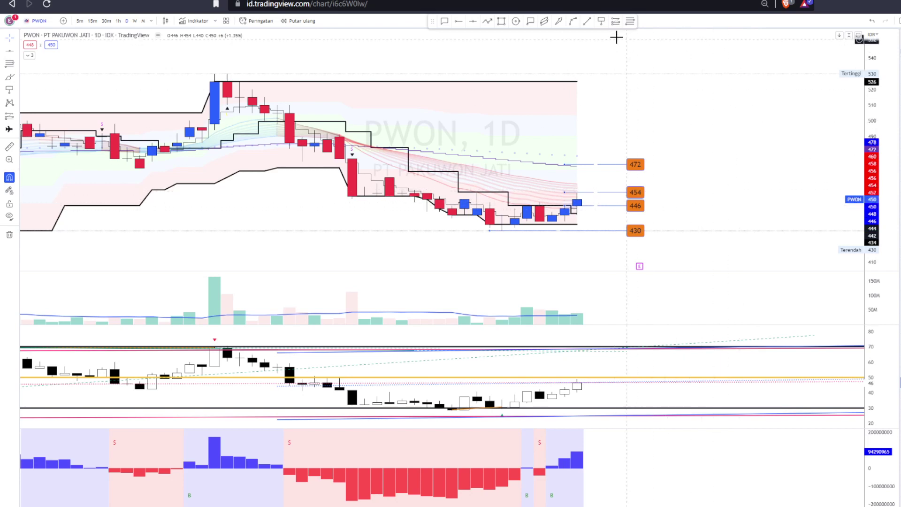
- Add a price note on the latest PWON bar, nudge it up to 460, and place it beside 454
{"action": "left_click", "coordinate": [600, 20]}
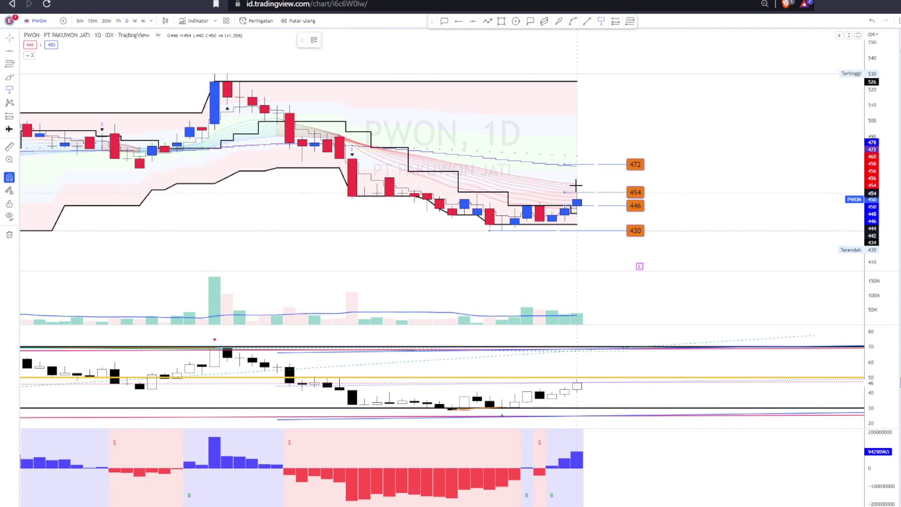
{"action": "left_click", "coordinate": [540, 184]}
{"action": "left_click", "coordinate": [665, 203]}
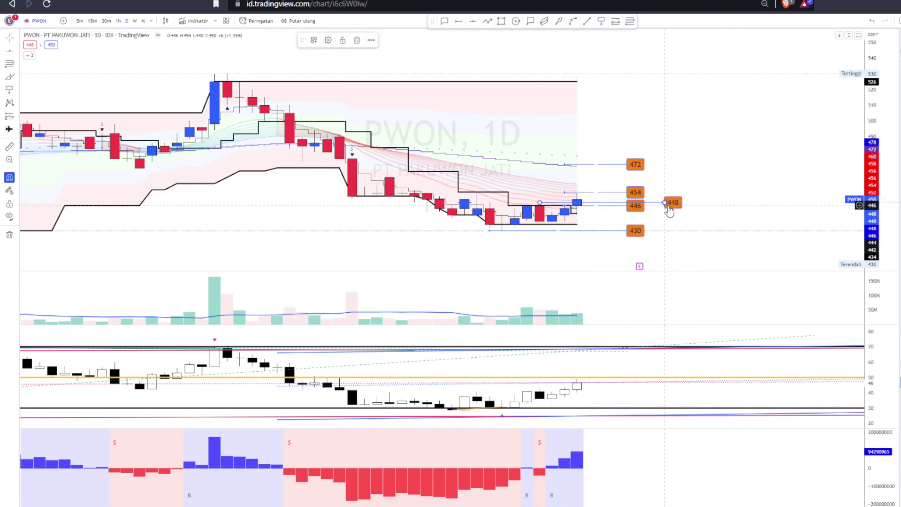
{"action": "key", "text": "Up"}
{"action": "key", "text": "Up"}
{"action": "key", "text": "Up"}
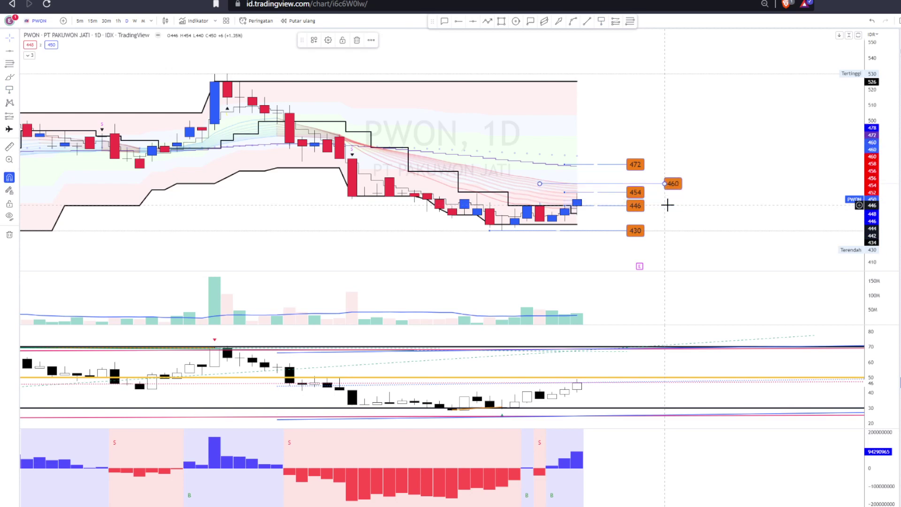
{"action": "left_click_drag", "start_coordinate": [676, 183], "coordinate": [639, 183]}
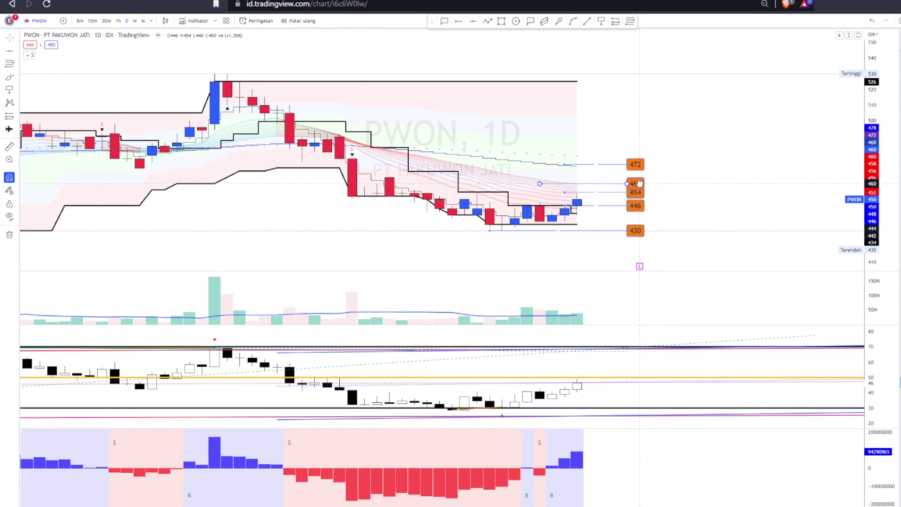
{"action": "left_click", "coordinate": [728, 203]}
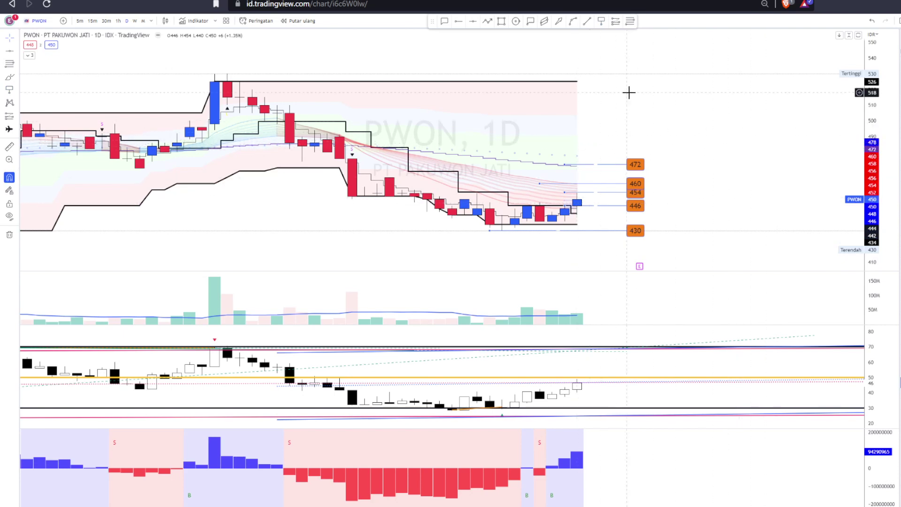
- Add a second price note on the PWON chart and set it to 478
{"action": "left_click", "coordinate": [600, 21]}
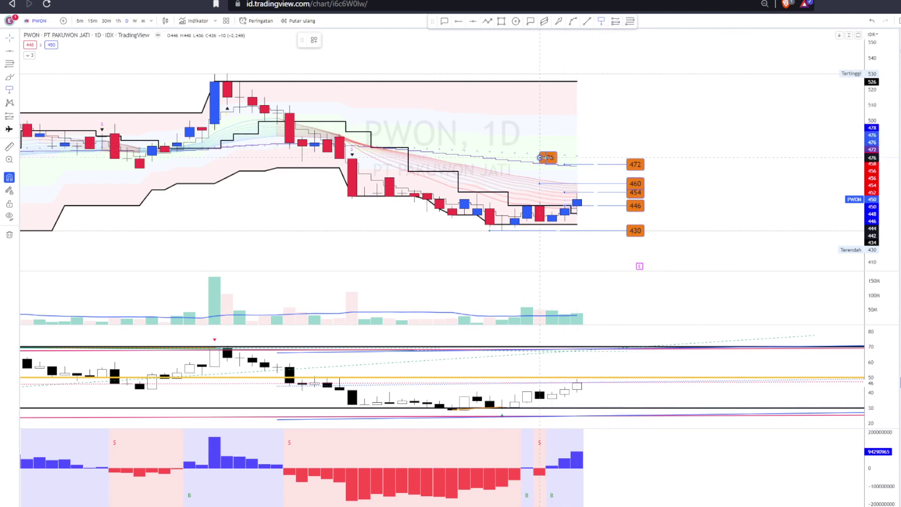
{"action": "left_click", "coordinate": [539, 157]}
{"action": "left_click", "coordinate": [670, 146]}
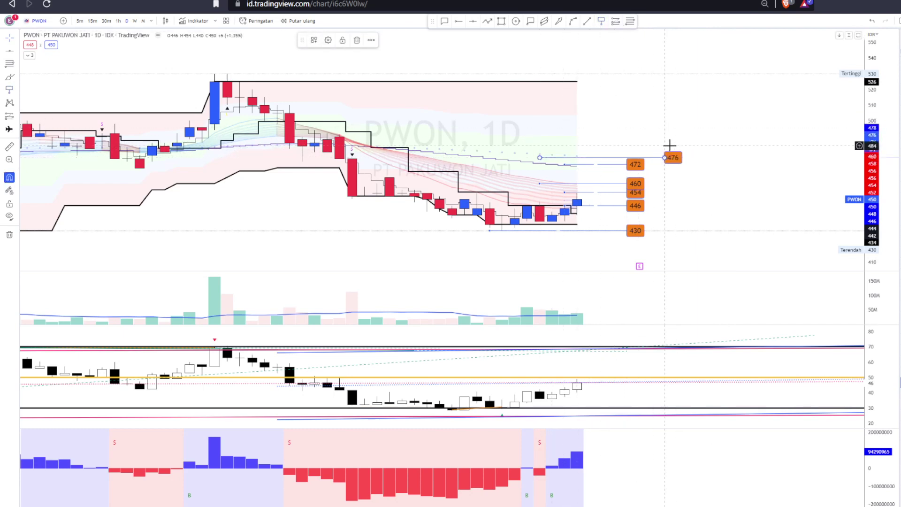
{"action": "left_click", "coordinate": [748, 157]}
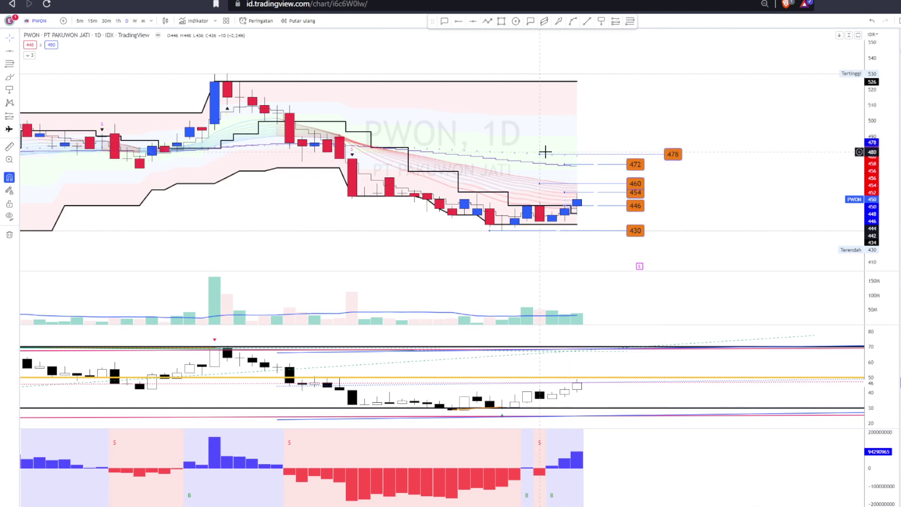
- Select the 478, 472 and 460 level lines in turn and toggle price snapping
{"action": "left_click", "coordinate": [564, 155]}
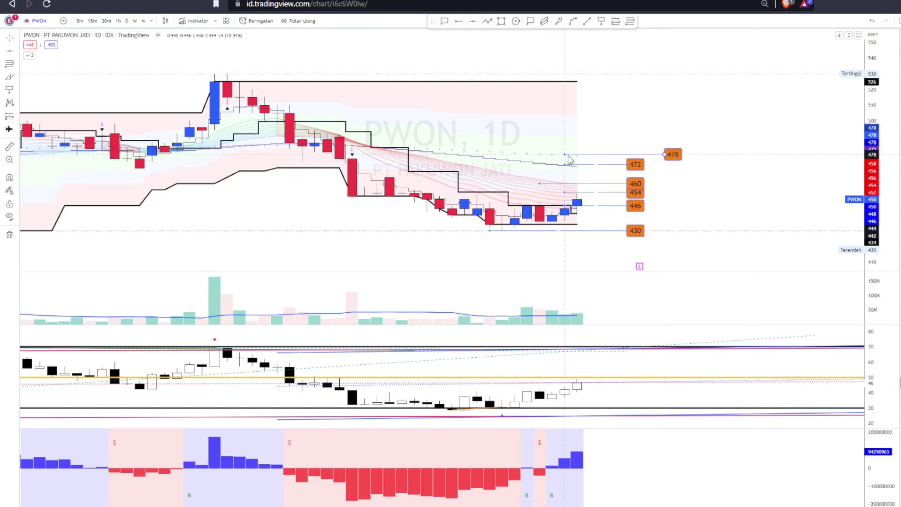
{"action": "left_click", "coordinate": [570, 165]}
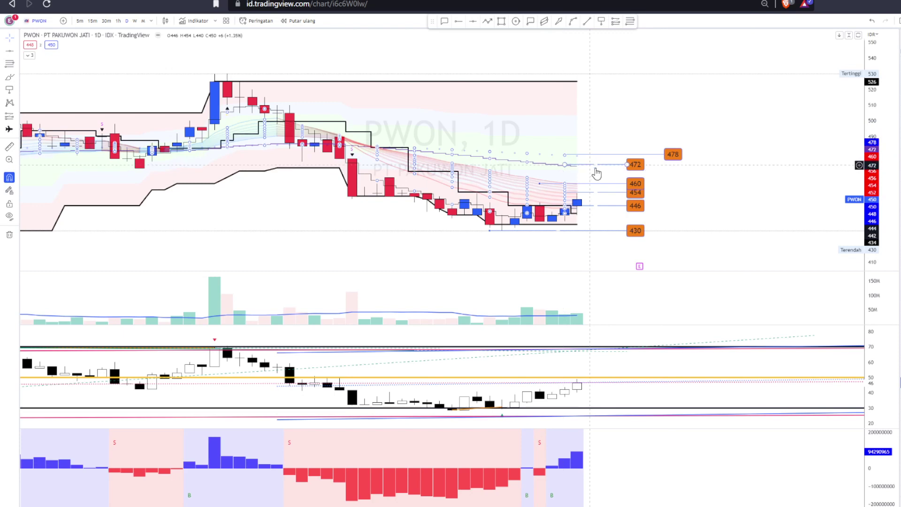
{"action": "left_click", "coordinate": [553, 184]}
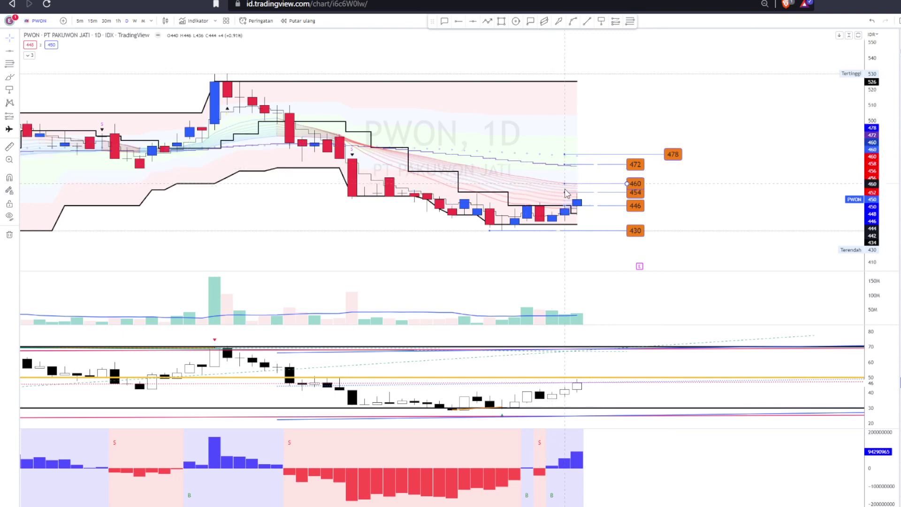
{"action": "key", "text": "ctrl"}
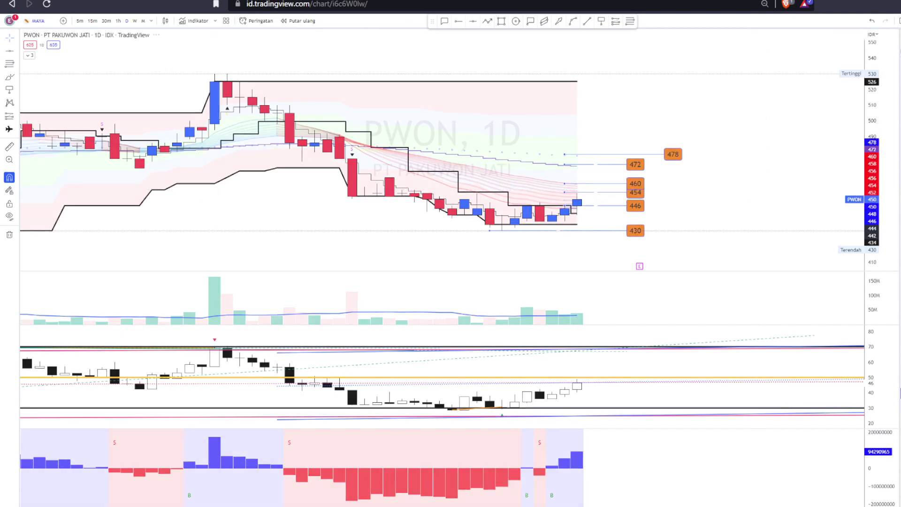
- Load the MAYA chart and zoom out, leaving room above its surge to 635
{"action": "key", "text": "Down"}
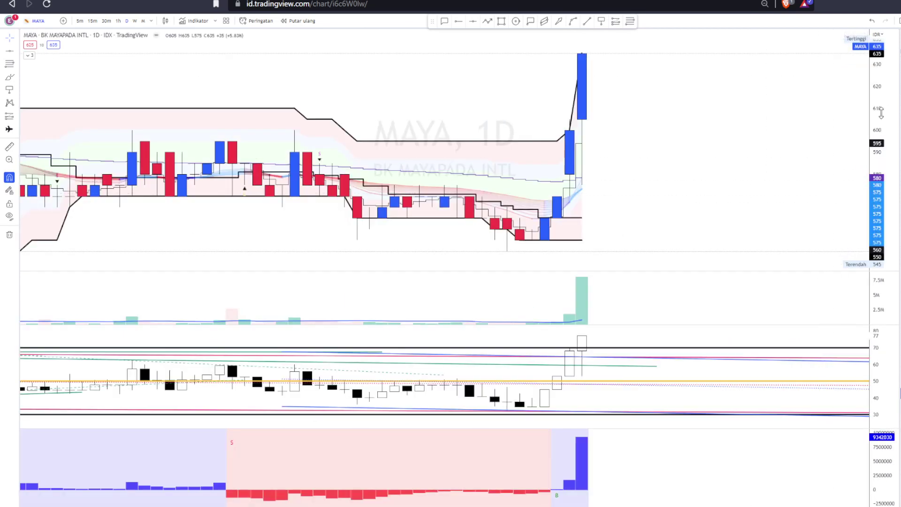
{"action": "left_click_drag", "start_coordinate": [801, 163], "coordinate": [811, 205]}
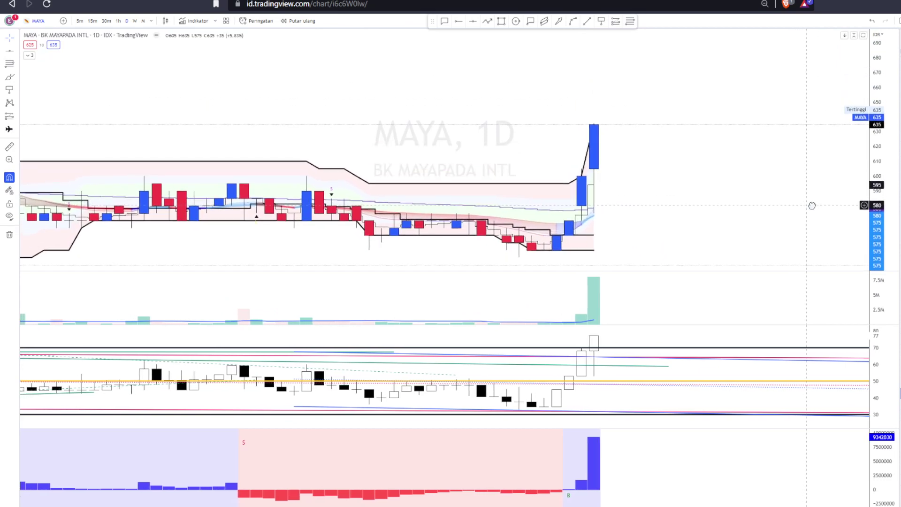
{"action": "left_click_drag", "start_coordinate": [728, 195], "coordinate": [810, 195]}
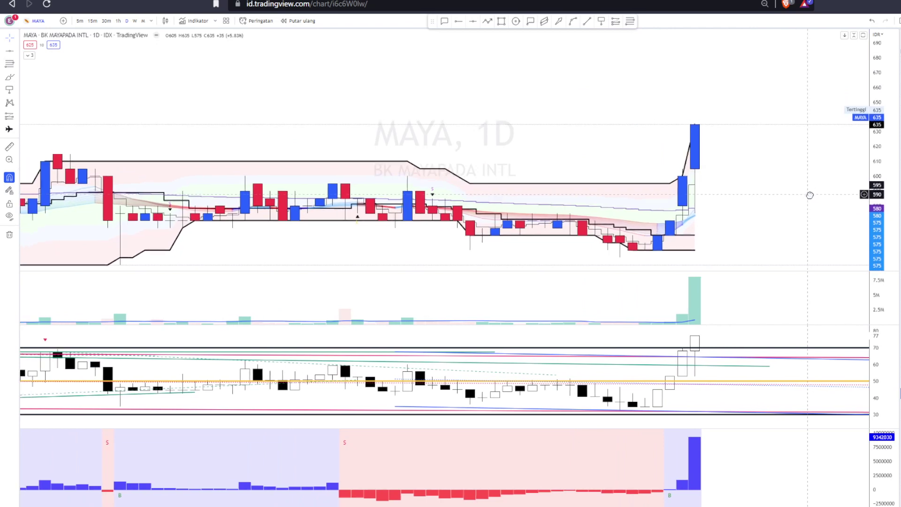
{"action": "scroll", "coordinate": [809, 195], "scroll_direction": "down", "scroll_amount": 1}
{"action": "left_click_drag", "start_coordinate": [886, 139], "coordinate": [884, 170]}
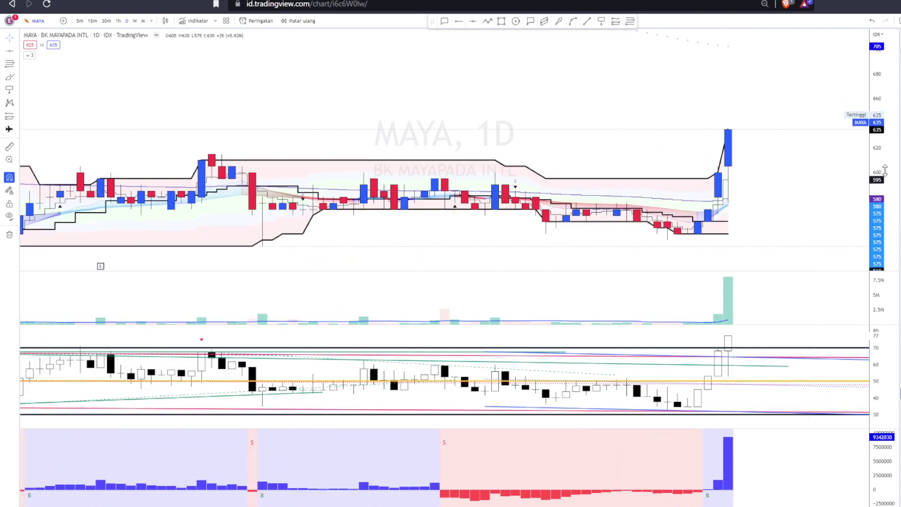
{"action": "mouse_move", "coordinate": [821, 201]}
{"action": "left_mouse_down"}
{"action": "mouse_move", "coordinate": [765, 221]}
{"action": "mouse_move", "coordinate": [713, 202]}
{"action": "left_mouse_up"}
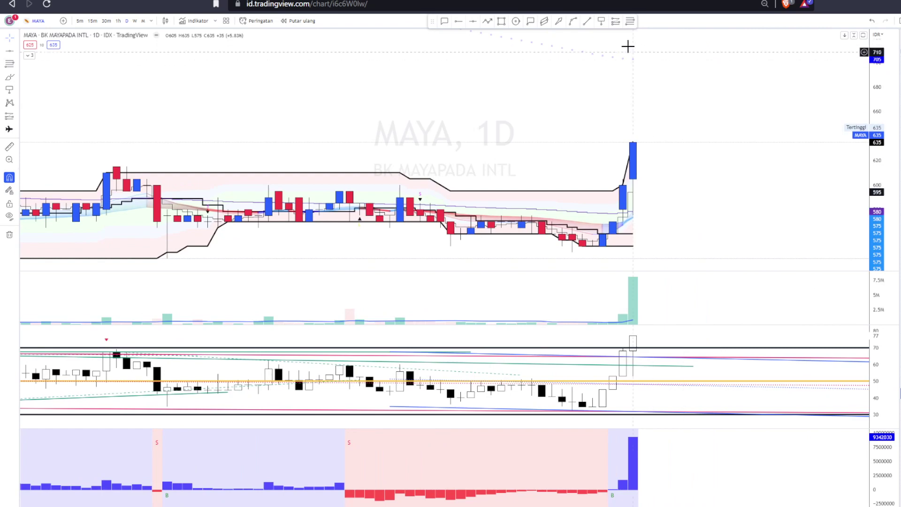
{"action": "left_click", "coordinate": [602, 26]}
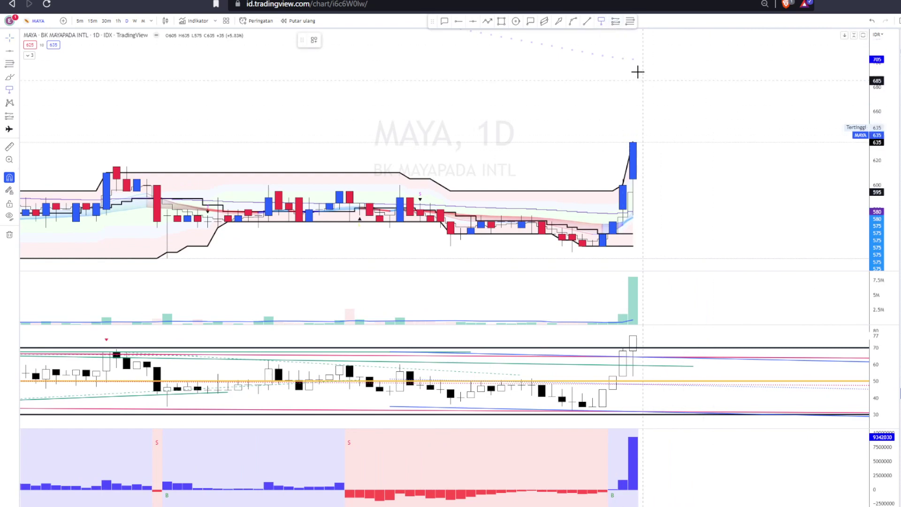
- Place an orange 700 price note above the latest MAYA spike
{"action": "left_click", "coordinate": [612, 61]}
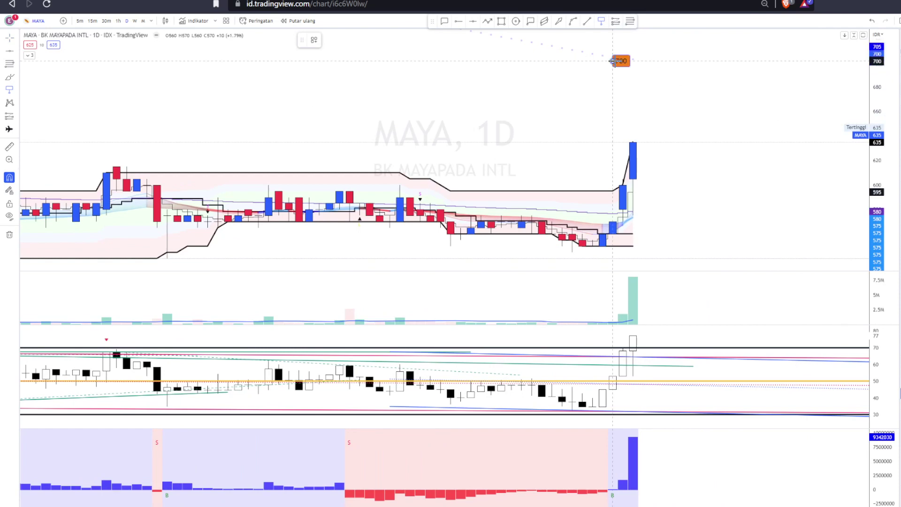
{"action": "left_click", "coordinate": [702, 69]}
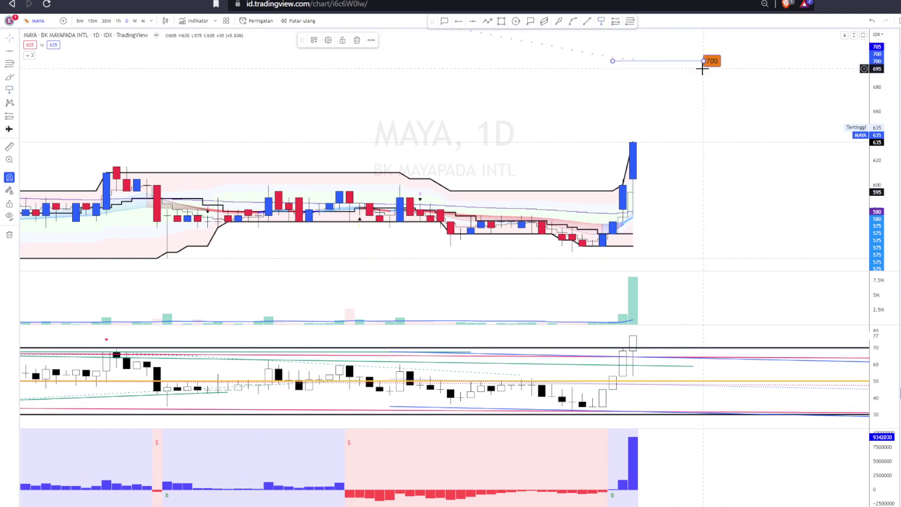
{"action": "left_click", "coordinate": [732, 108]}
- Review older MAYA history, then zoom in on the latest bars and the 700 note
{"action": "scroll", "coordinate": [822, 166], "scroll_direction": "right", "scroll_amount": 2}
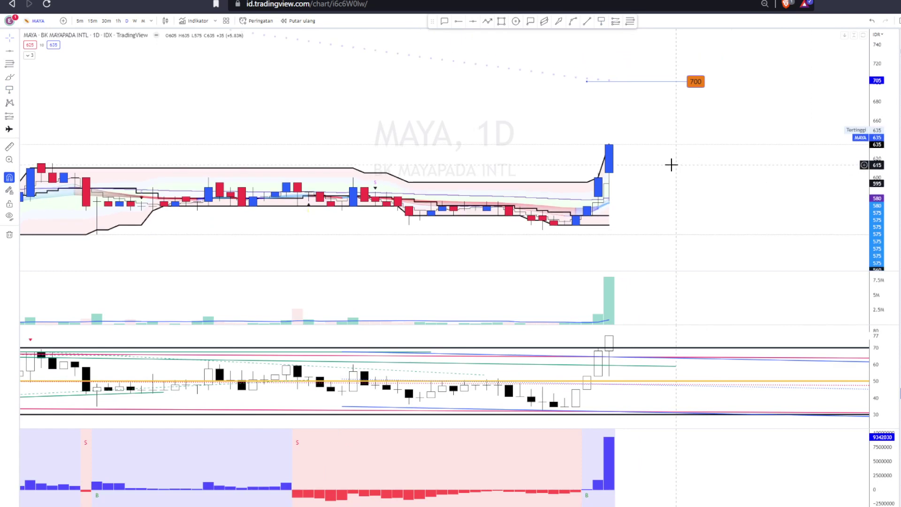
{"action": "scroll", "coordinate": [671, 165], "scroll_direction": "left", "scroll_amount": 2}
{"action": "scroll", "coordinate": [751, 206], "scroll_direction": "left", "scroll_amount": 2}
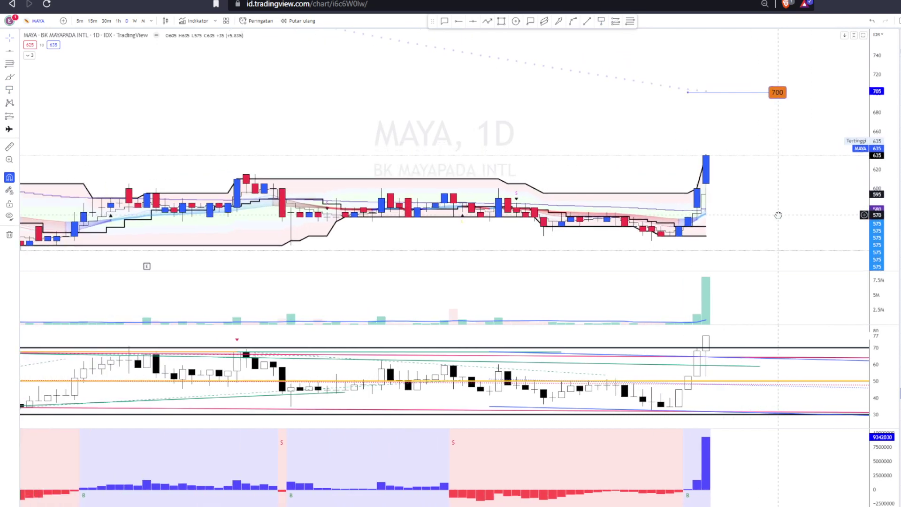
{"action": "scroll", "coordinate": [744, 217], "scroll_direction": "right", "scroll_amount": 3}
{"action": "scroll", "coordinate": [739, 231], "scroll_direction": "right", "scroll_amount": 2}
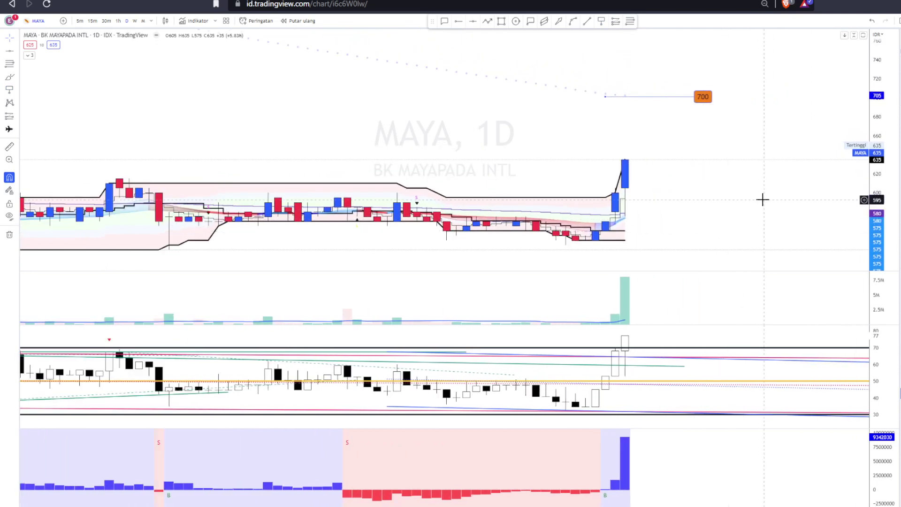
{"action": "left_click_drag", "start_coordinate": [762, 197], "coordinate": [737, 205]}
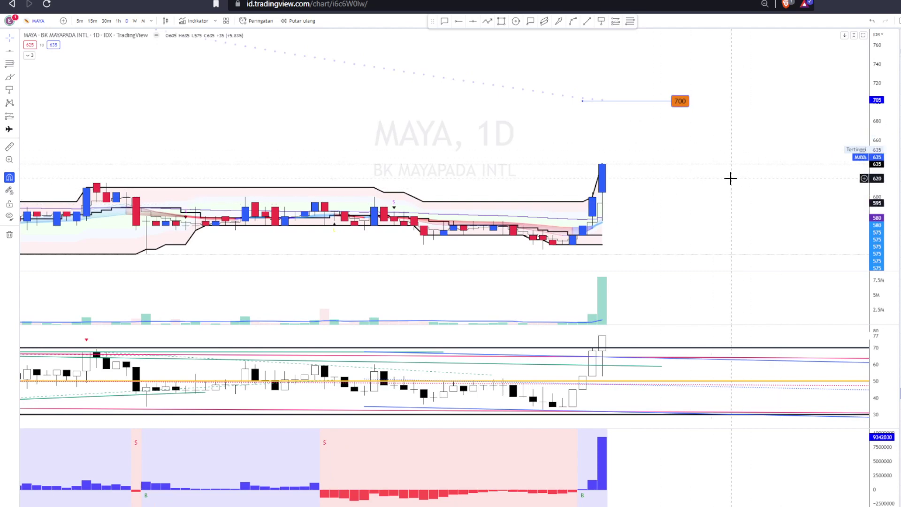
{"action": "left_click_drag", "start_coordinate": [406, 151], "coordinate": [635, 157]}
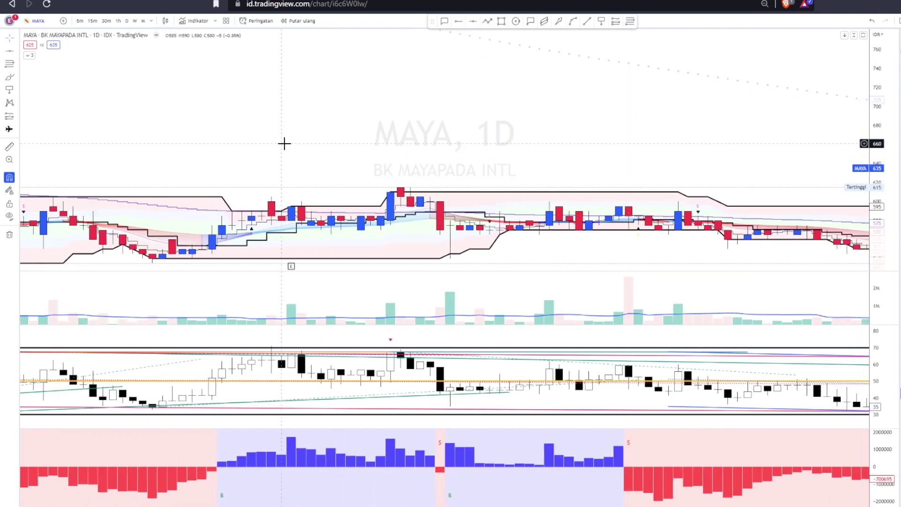
{"action": "left_click_drag", "start_coordinate": [283, 143], "coordinate": [366, 150]}
{"action": "left_click_drag", "start_coordinate": [563, 125], "coordinate": [378, 114]}
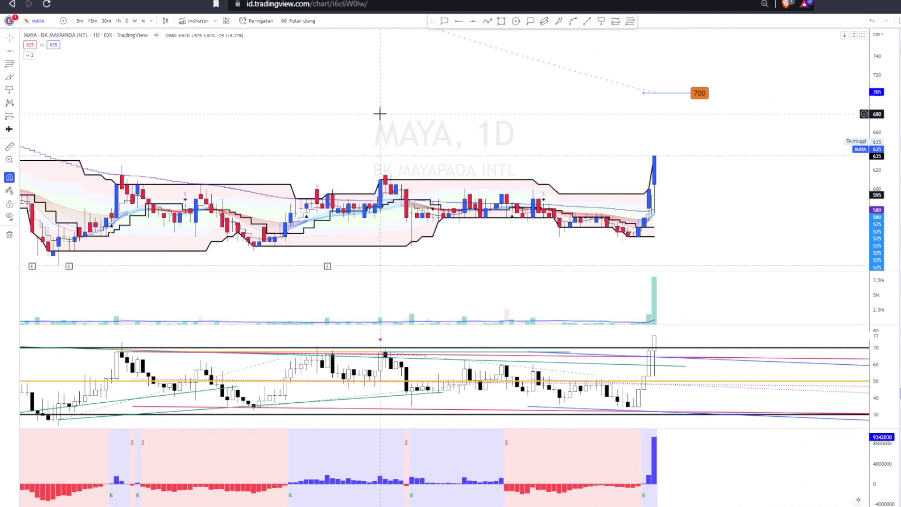
{"action": "scroll", "coordinate": [540, 144], "scroll_direction": "up", "scroll_amount": 3}
{"action": "mouse_move", "coordinate": [535, 153]}
{"action": "left_mouse_down"}
{"action": "mouse_move", "coordinate": [649, 161]}
{"action": "mouse_move", "coordinate": [720, 143]}
{"action": "left_mouse_up"}
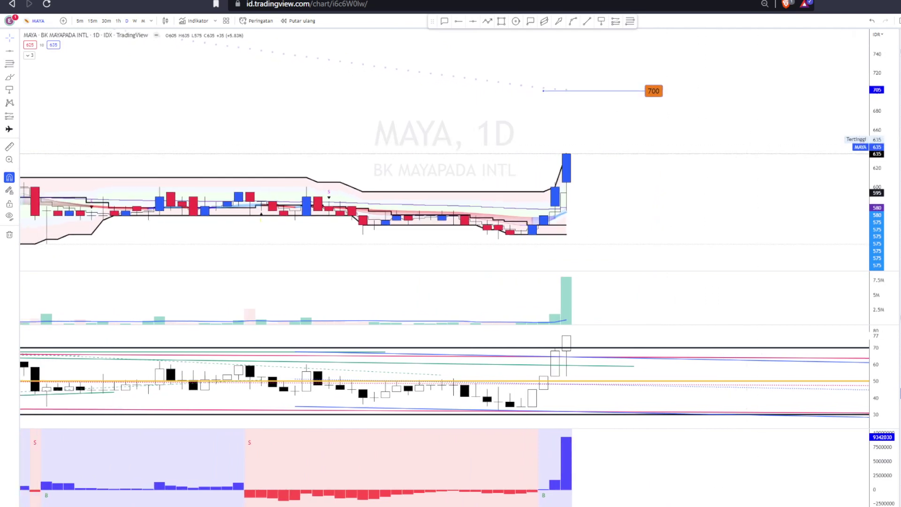
- Load the AMAR chart, compress its price scale, and extend the 290 level line rightward
{"action": "key", "text": "Down"}
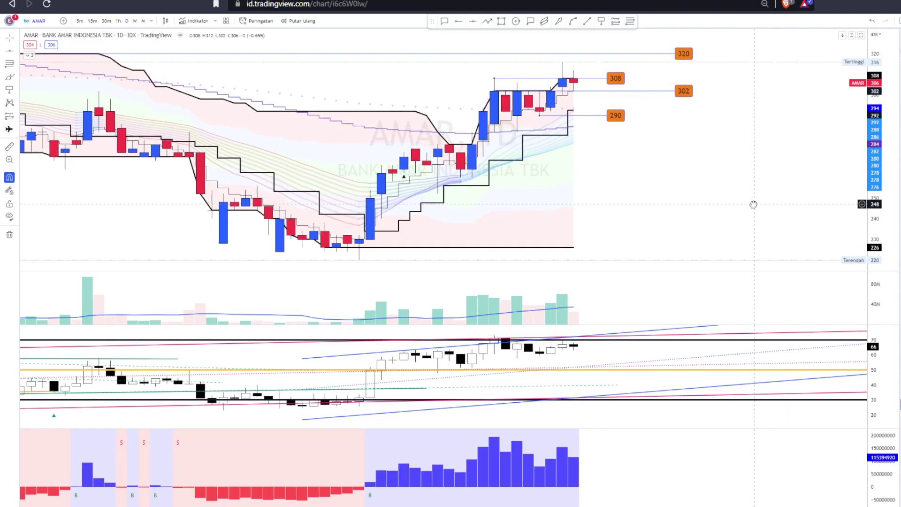
{"action": "mouse_move", "coordinate": [872, 161]}
{"action": "left_mouse_down"}
{"action": "mouse_move", "coordinate": [874, 177]}
{"action": "mouse_move", "coordinate": [785, 180]}
{"action": "left_mouse_up"}
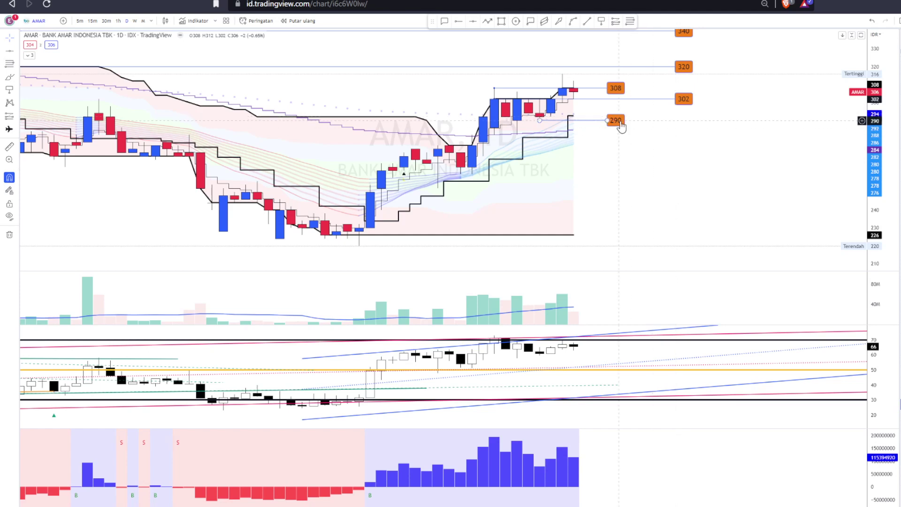
{"action": "left_click_drag", "start_coordinate": [617, 121], "coordinate": [671, 127]}
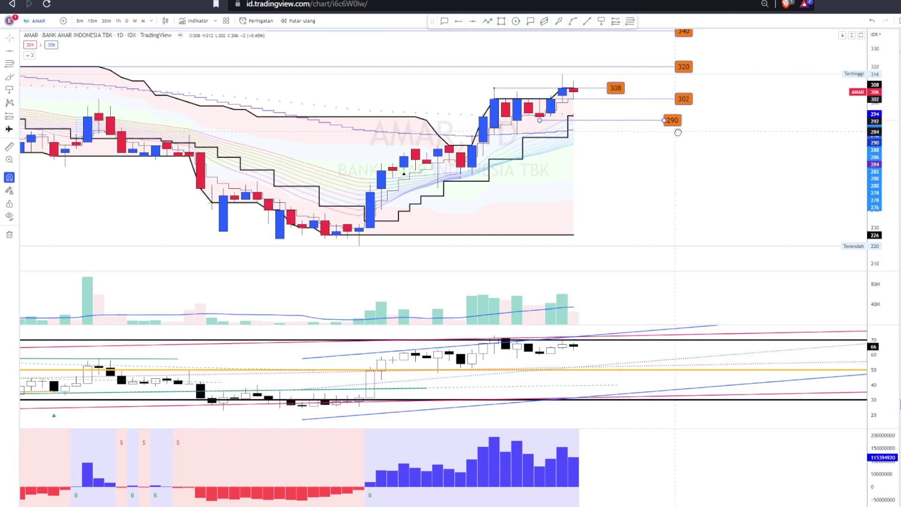
{"action": "left_click_drag", "start_coordinate": [617, 87], "coordinate": [660, 89]}
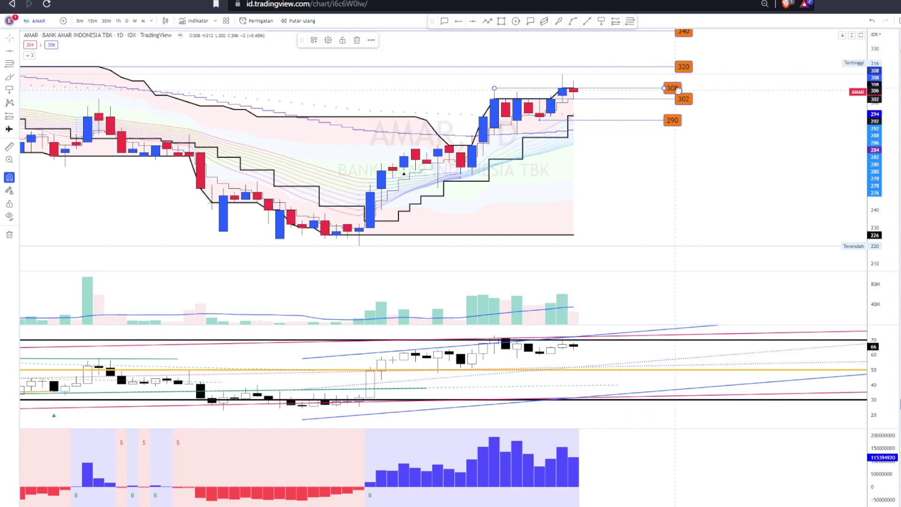
{"action": "left_click", "coordinate": [680, 121]}
{"action": "left_click_drag", "start_coordinate": [681, 121], "coordinate": [692, 121]}
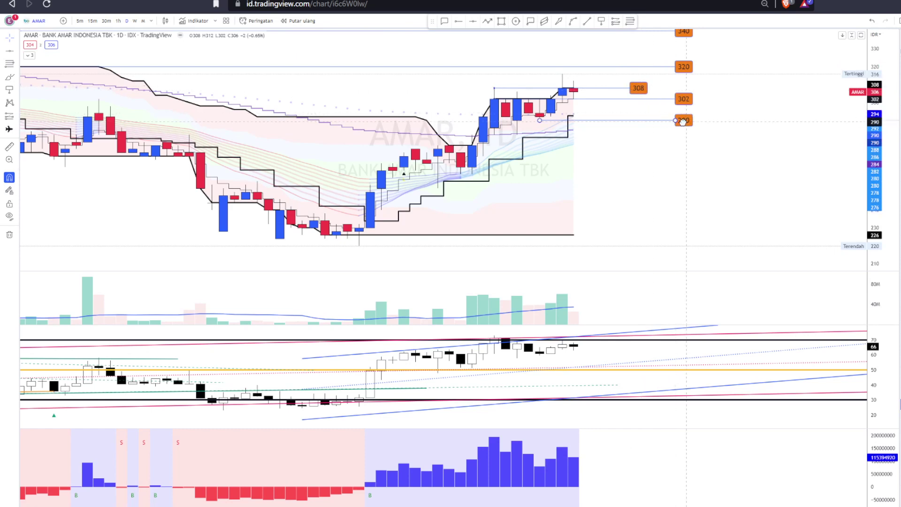
- Extend the 308 level line and raise it to 312
{"action": "mouse_move", "coordinate": [645, 88]}
{"action": "left_mouse_down"}
{"action": "mouse_move", "coordinate": [683, 88]}
{"action": "mouse_move", "coordinate": [618, 88]}
{"action": "left_mouse_up"}
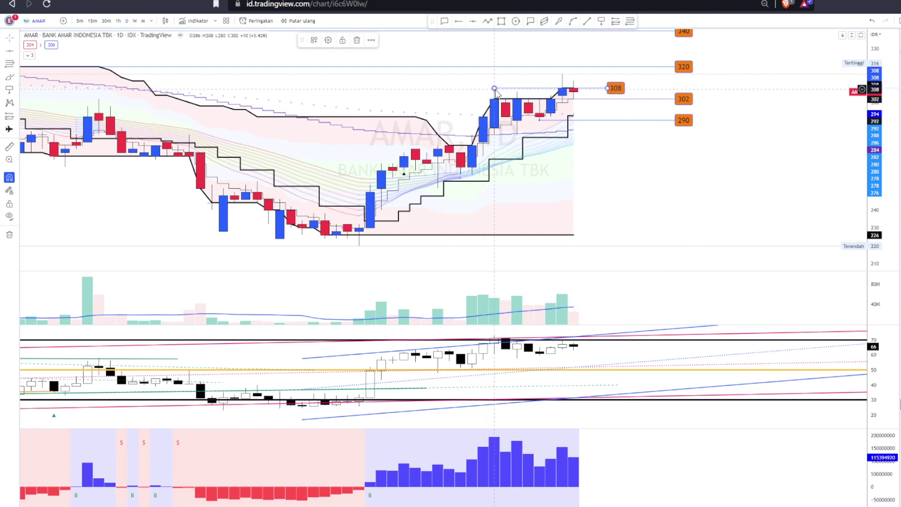
{"action": "left_click_drag", "start_coordinate": [495, 87], "coordinate": [636, 88]}
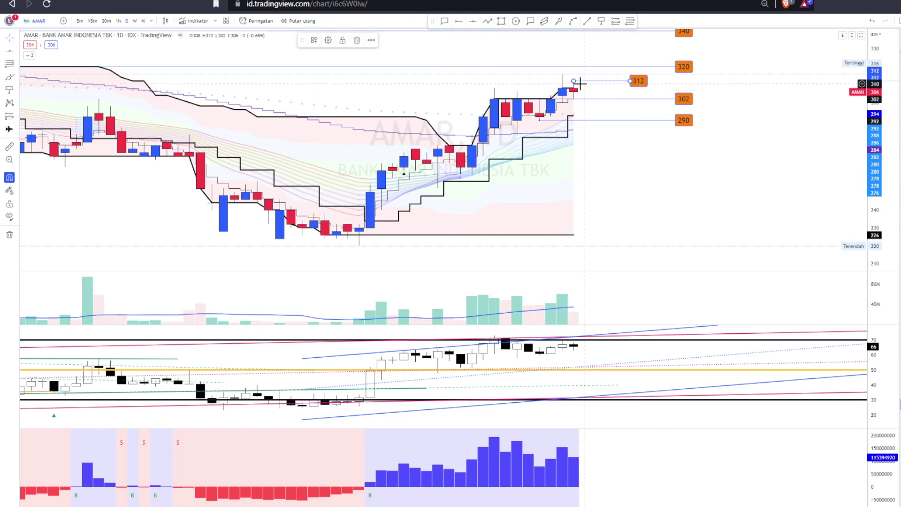
{"action": "left_click", "coordinate": [589, 45]}
{"action": "mouse_move", "coordinate": [564, 76]}
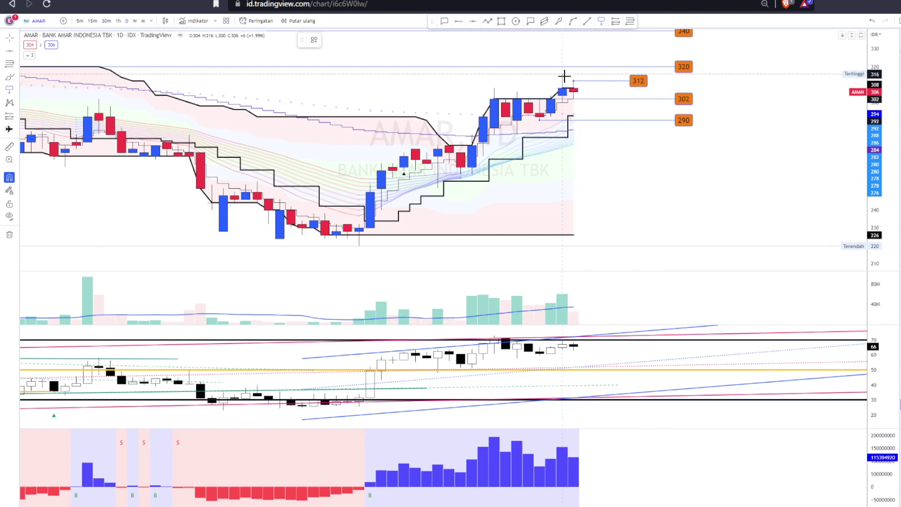
- Draw a new orange level line at 316 and shift the AMAR chart down slightly
{"action": "left_click_drag", "start_coordinate": [564, 75], "coordinate": [606, 74]}
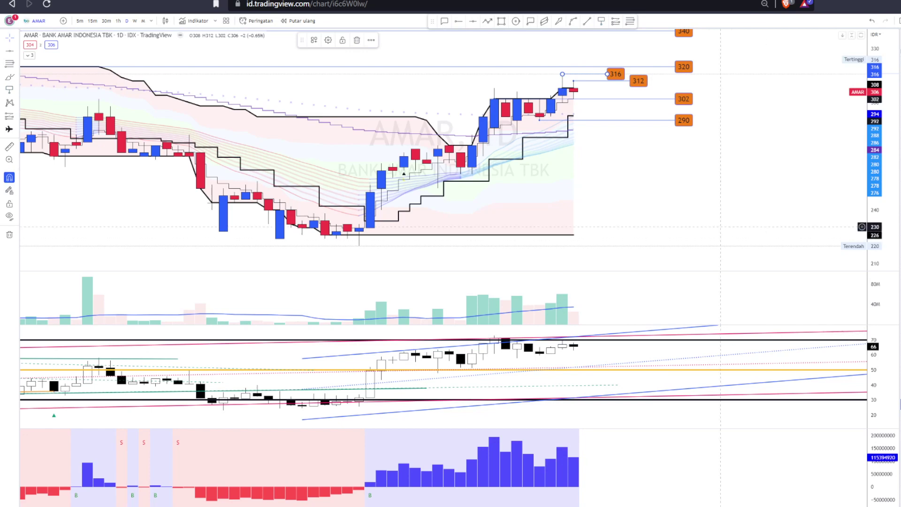
{"action": "left_click", "coordinate": [604, 149]}
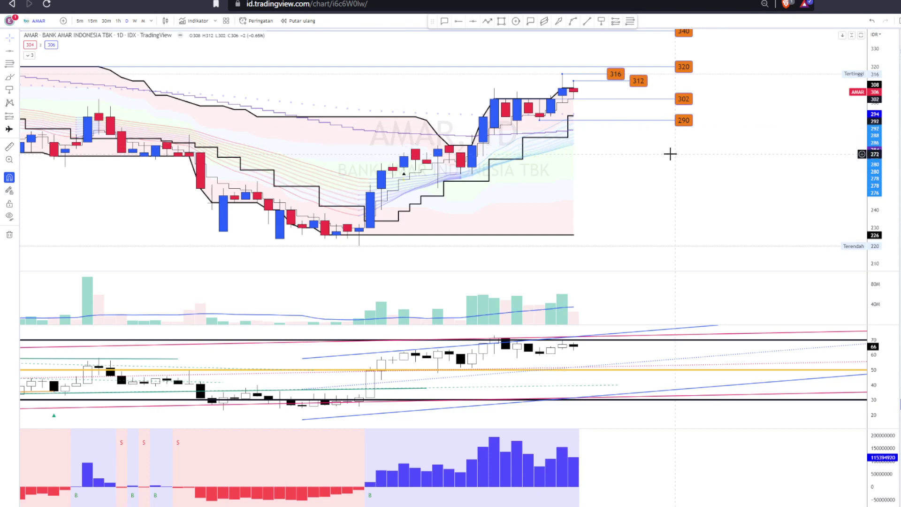
{"action": "left_click", "coordinate": [555, 121]}
{"action": "left_click", "coordinate": [737, 143]}
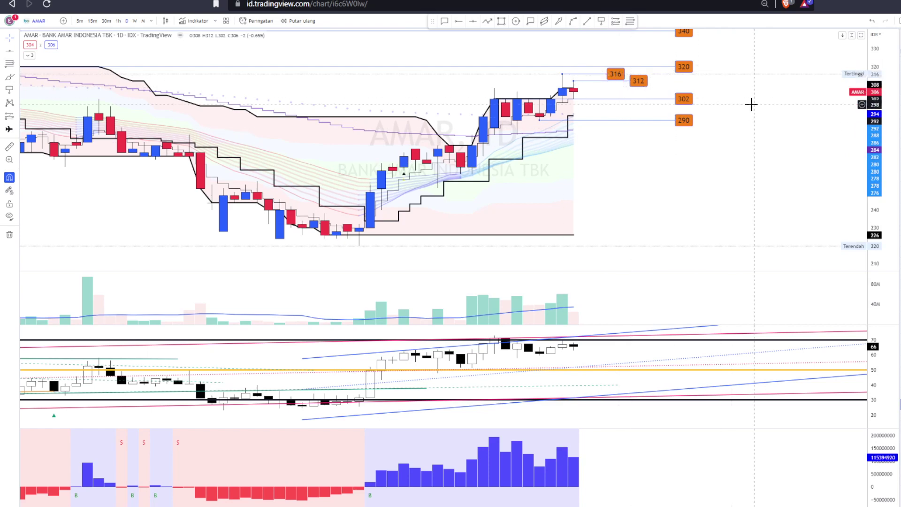
{"action": "left_click_drag", "start_coordinate": [750, 102], "coordinate": [751, 123]}
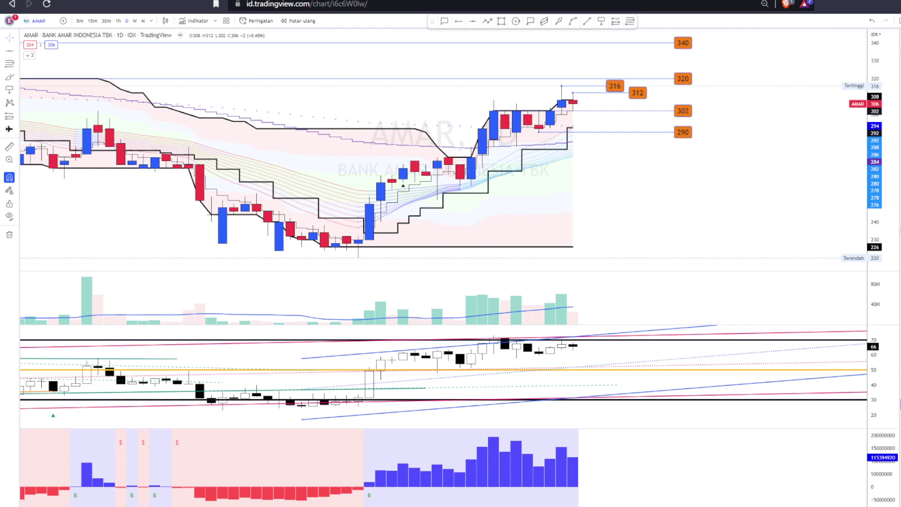
- Load the AGRO chart and zoom into its recent candles around the 605 label
{"action": "key", "text": "Down"}
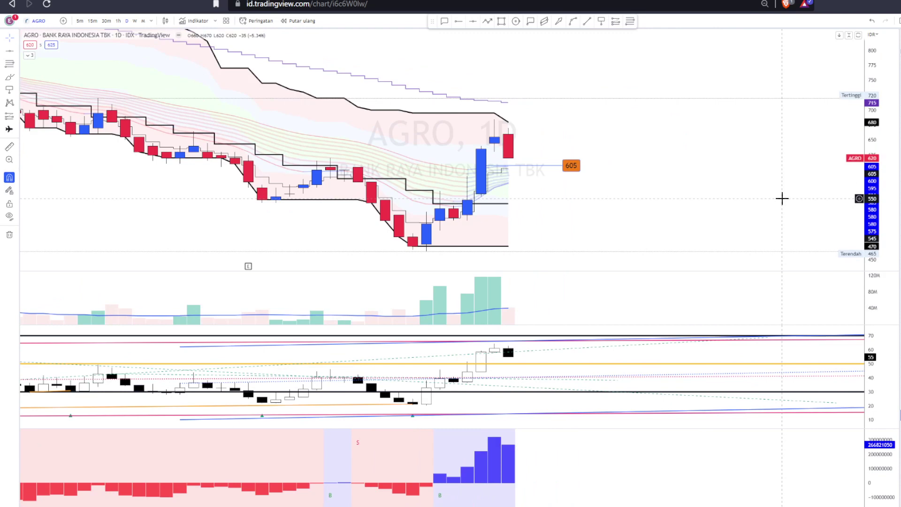
{"action": "scroll", "coordinate": [797, 211], "scroll_direction": "up", "scroll_amount": 1}
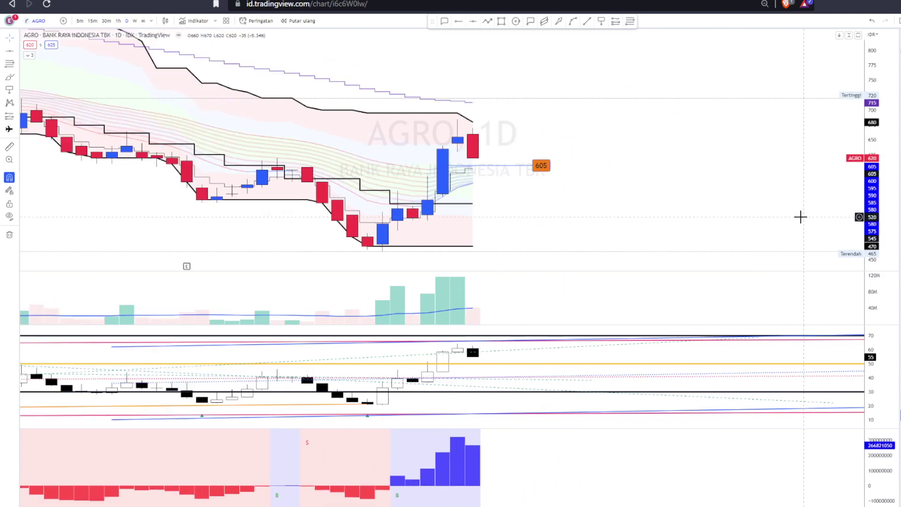
{"action": "scroll", "coordinate": [774, 202], "scroll_direction": "up", "scroll_amount": 1}
{"action": "left_click_drag", "start_coordinate": [730, 179], "coordinate": [738, 183]}
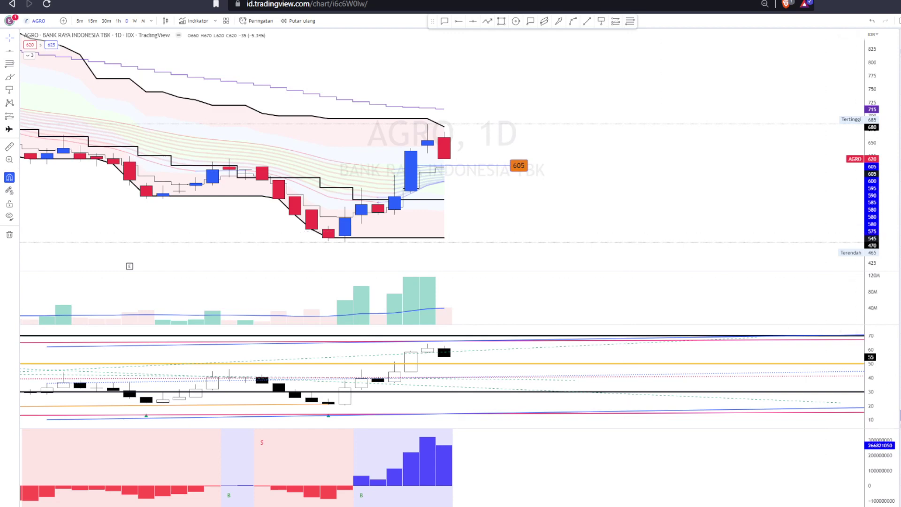
- Load the HMSP chart, shift it right, and compress the price scale
{"action": "key", "text": "Down"}
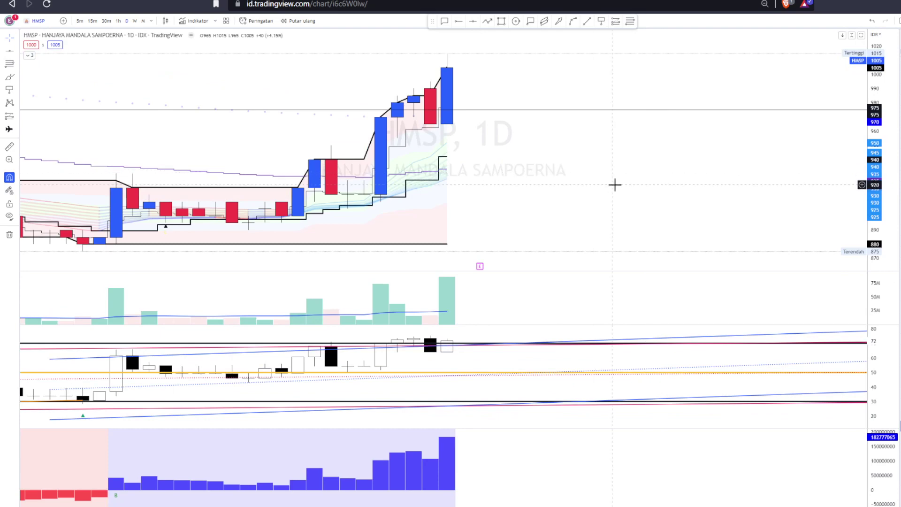
{"action": "left_click_drag", "start_coordinate": [694, 193], "coordinate": [798, 200]}
{"action": "left_click_drag", "start_coordinate": [876, 87], "coordinate": [844, 173]}
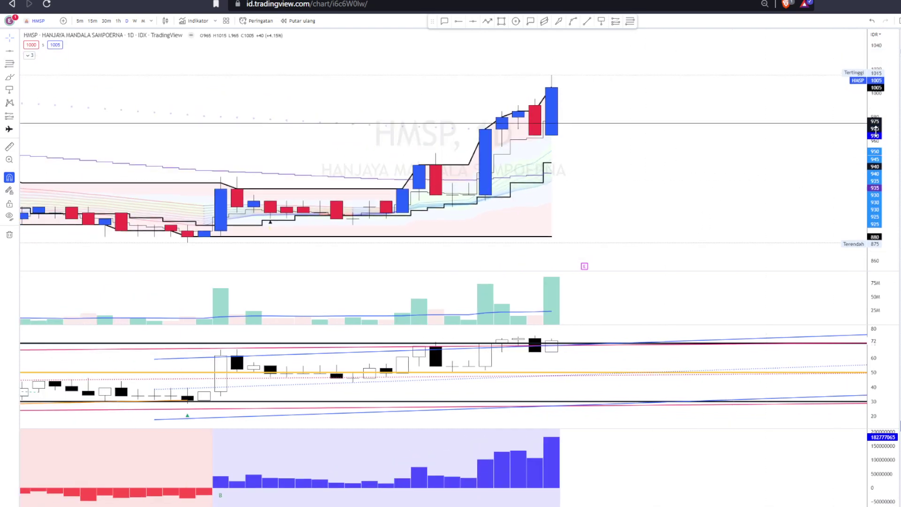
{"action": "scroll", "coordinate": [729, 192], "scroll_direction": "down", "scroll_amount": 1}
{"action": "scroll", "coordinate": [729, 192], "scroll_direction": "down", "scroll_amount": 1}
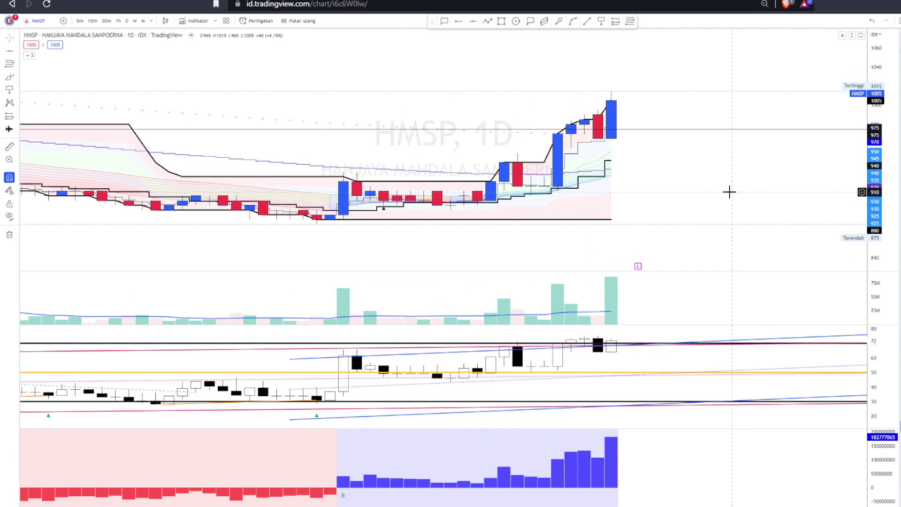
{"action": "scroll", "coordinate": [739, 183], "scroll_direction": "down", "scroll_amount": 2}
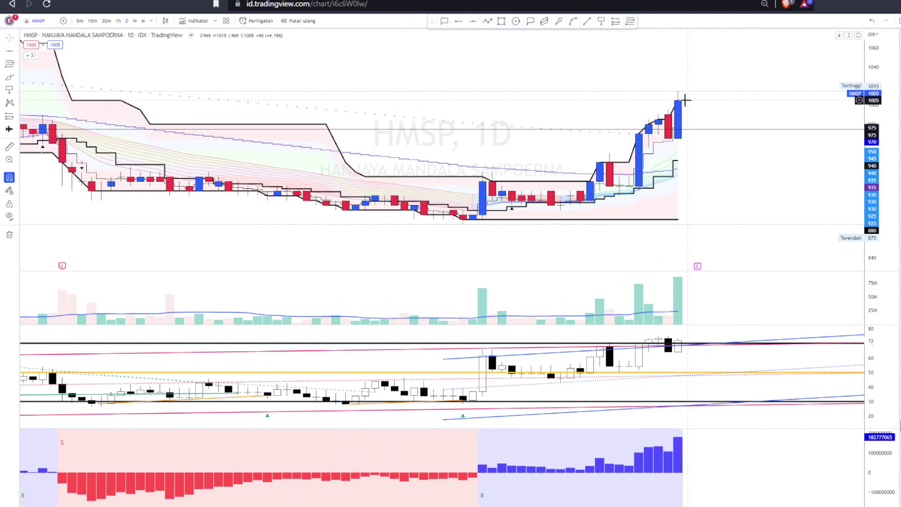
- Draw a price-level line at 1005 and shift the chart down a little
{"action": "left_click", "coordinate": [601, 21]}
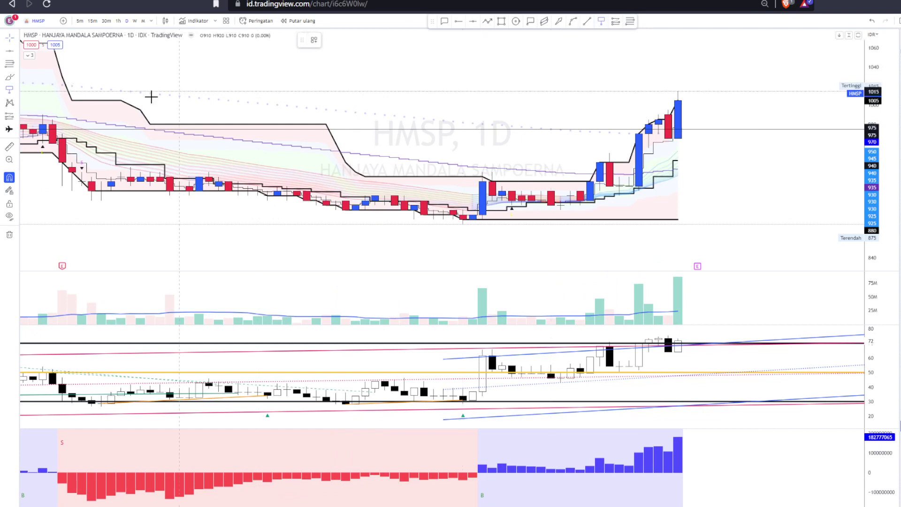
{"action": "left_click", "coordinate": [123, 100]}
{"action": "left_click", "coordinate": [727, 134]}
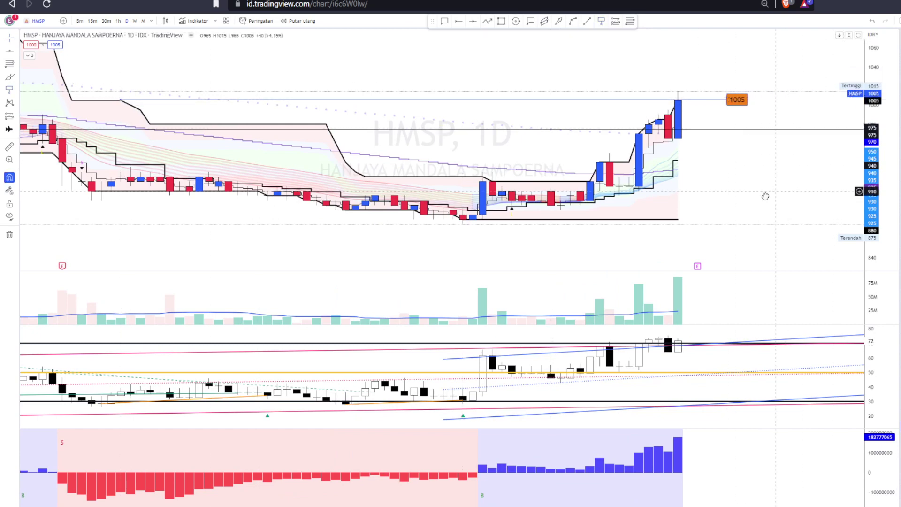
{"action": "left_click_drag", "start_coordinate": [765, 196], "coordinate": [745, 201]}
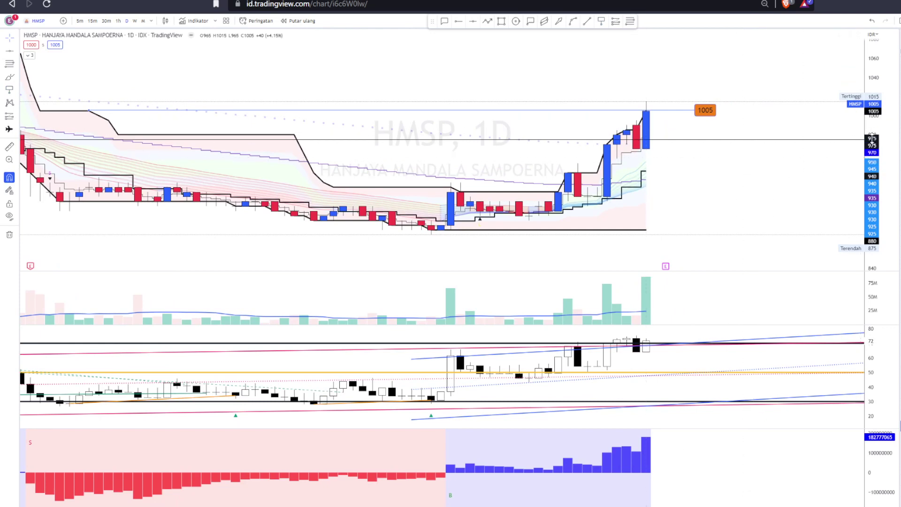
{"action": "left_click_drag", "start_coordinate": [765, 118], "coordinate": [768, 133]}
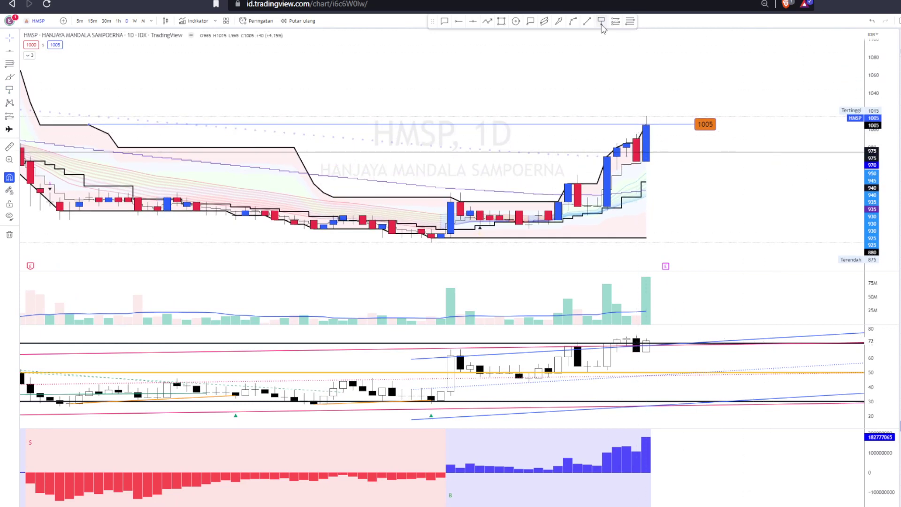
- Add a price-level line at 1015 from the last candle's top
{"action": "left_click", "coordinate": [601, 20]}
{"action": "left_click", "coordinate": [646, 116]}
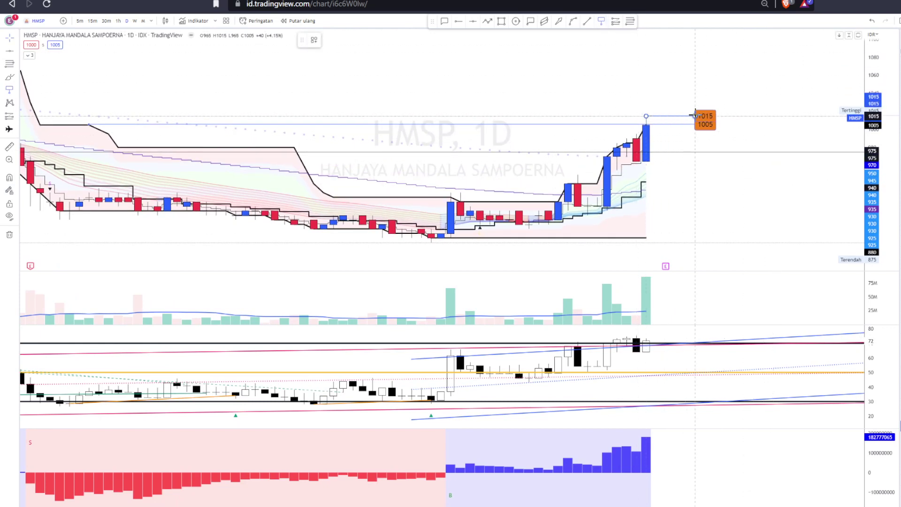
{"action": "left_click", "coordinate": [695, 115]}
{"action": "mouse_move", "coordinate": [769, 133]}
{"action": "left_mouse_down"}
{"action": "mouse_move", "coordinate": [718, 185]}
{"action": "mouse_move", "coordinate": [836, 162]}
{"action": "left_mouse_up"}
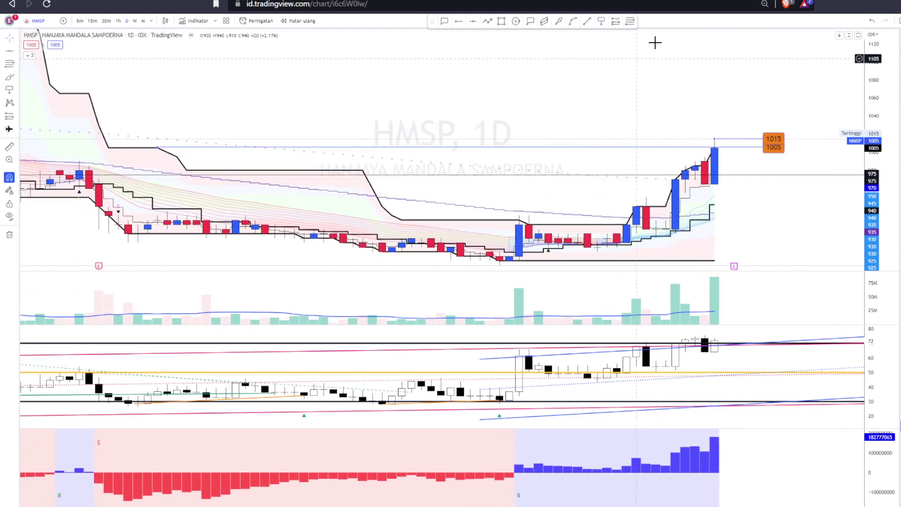
- Add a 1065 price-level line starting at the last candle, then compress the price scale
{"action": "left_click", "coordinate": [601, 20]}
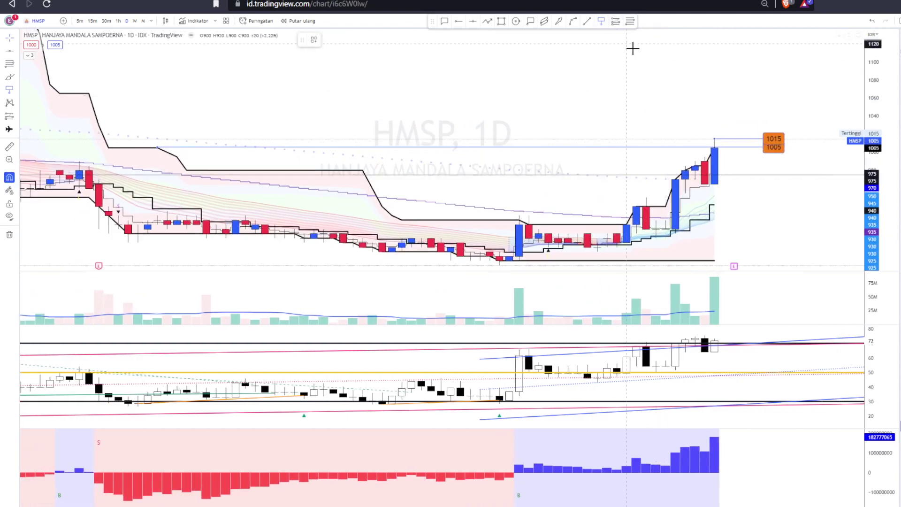
{"action": "left_click", "coordinate": [632, 92]}
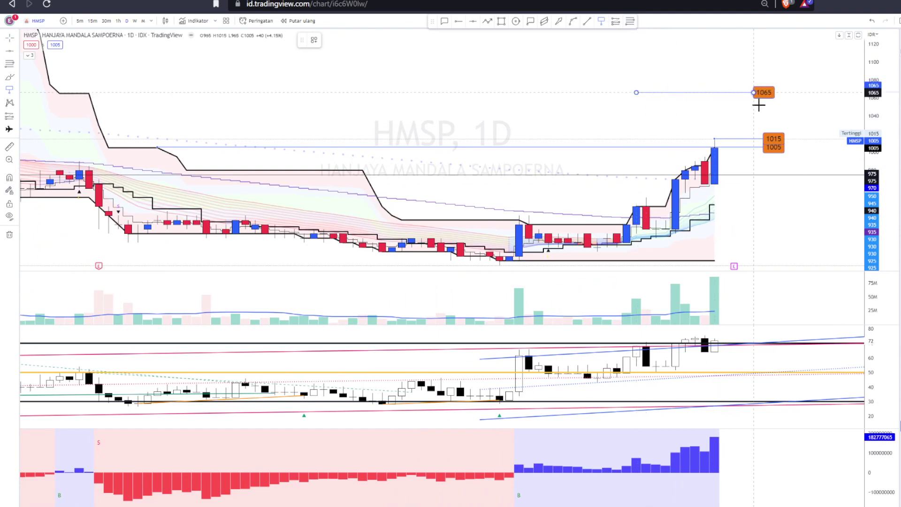
{"action": "left_click", "coordinate": [773, 92]}
{"action": "left_click_drag", "start_coordinate": [807, 126], "coordinate": [623, 123]}
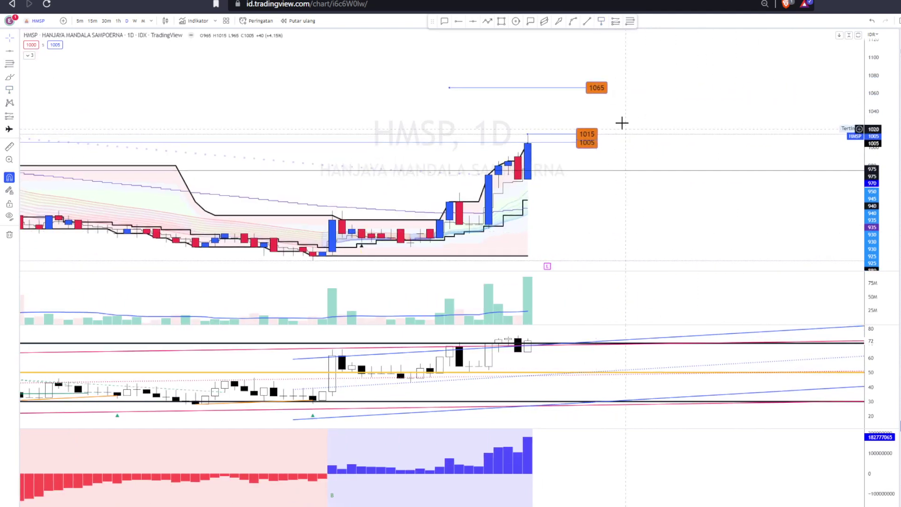
{"action": "left_click", "coordinate": [608, 94]}
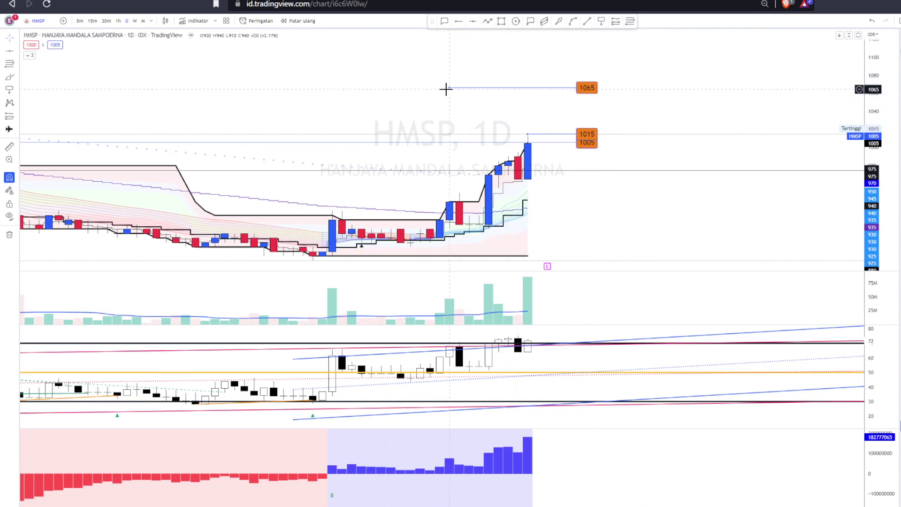
{"action": "left_click_drag", "start_coordinate": [450, 88], "coordinate": [527, 88]}
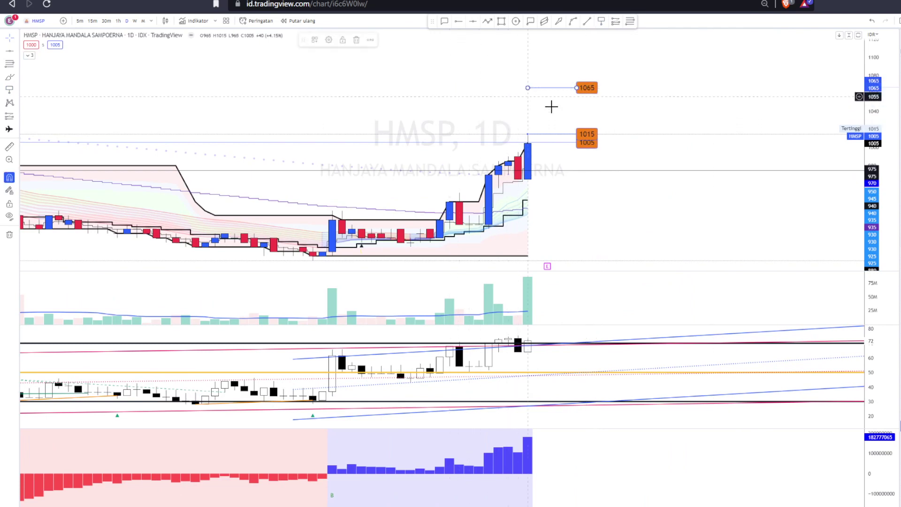
{"action": "left_click_drag", "start_coordinate": [876, 170], "coordinate": [875, 183]}
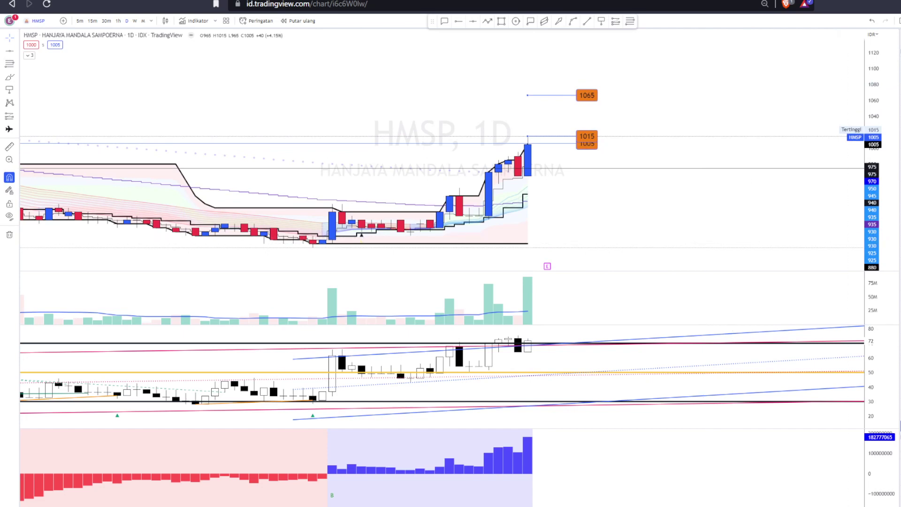
- Load the WIIM chart and draw an 845 price-level line from the latest candle
{"action": "key", "text": "Down"}
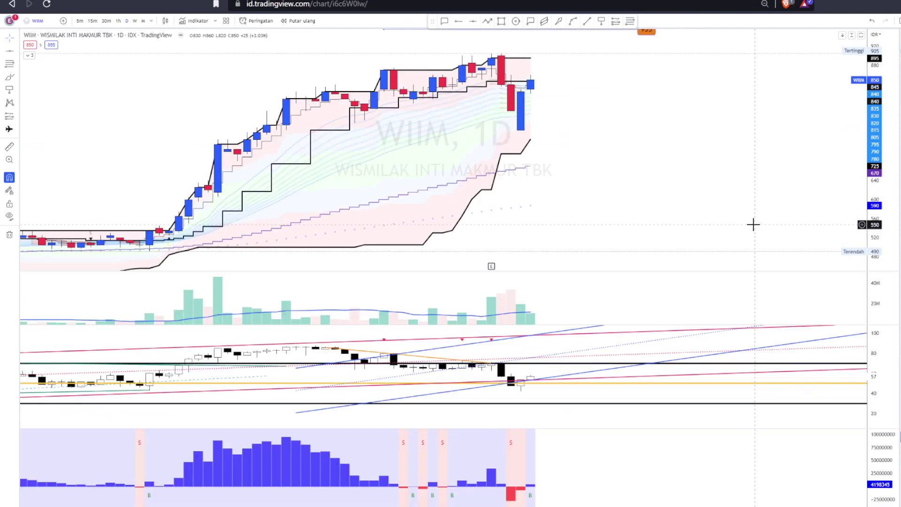
{"action": "left_click_drag", "start_coordinate": [765, 187], "coordinate": [788, 194]}
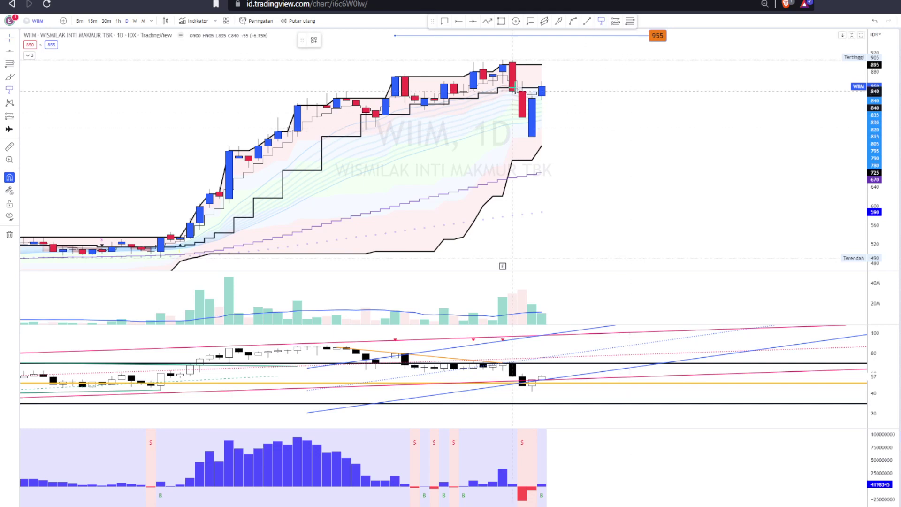
{"action": "left_click_drag", "start_coordinate": [515, 88], "coordinate": [581, 89]}
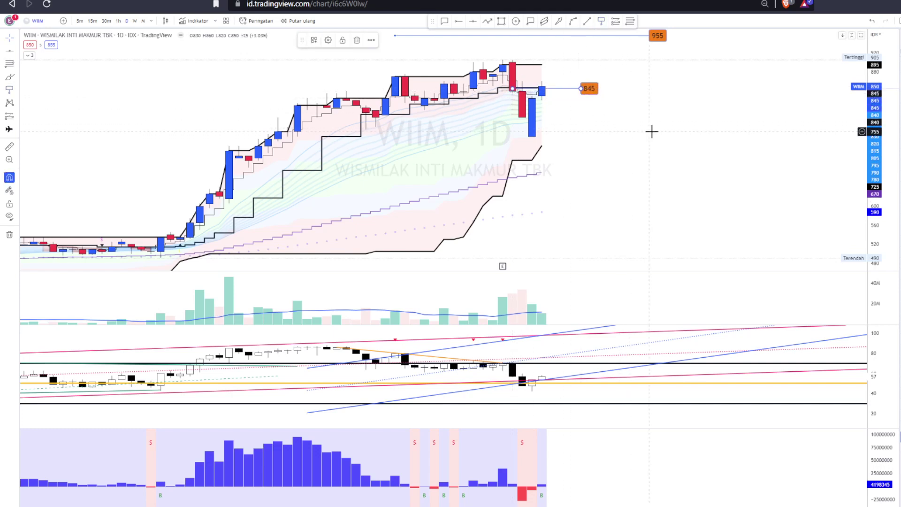
{"action": "left_click", "coordinate": [709, 160]}
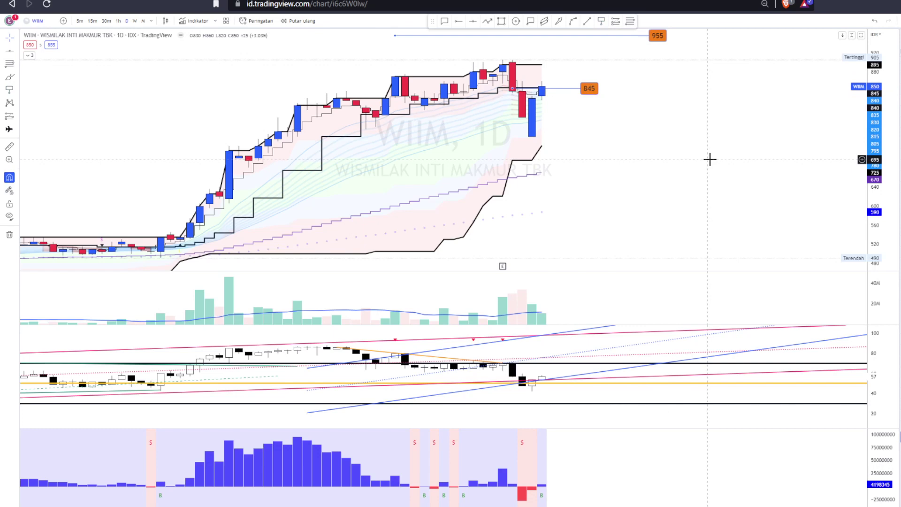
- Add an 895 price label at the candle high
{"action": "scroll", "coordinate": [699, 122], "scroll_direction": "up", "scroll_amount": 1}
{"action": "scroll", "coordinate": [703, 126], "scroll_direction": "up", "scroll_amount": 1}
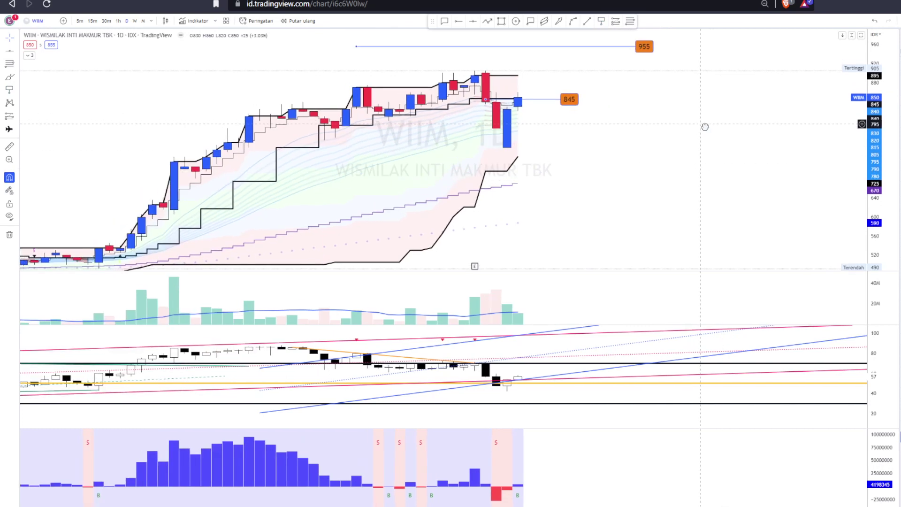
{"action": "scroll", "coordinate": [874, 94], "scroll_direction": "down", "scroll_amount": 1}
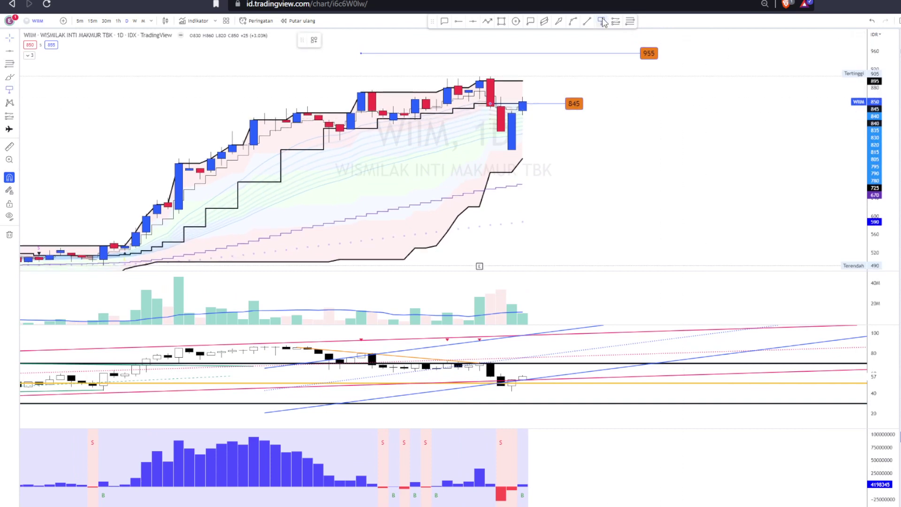
{"action": "left_click", "coordinate": [481, 76]}
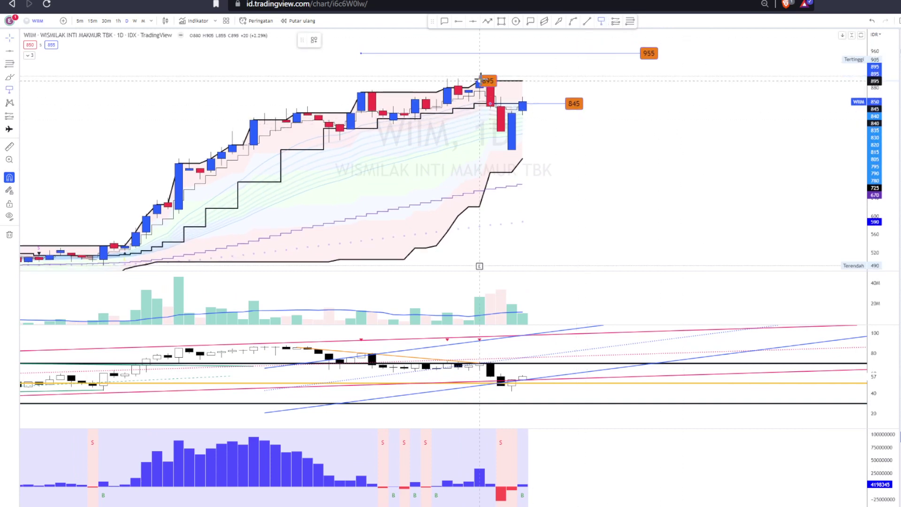
{"action": "left_click", "coordinate": [566, 81]}
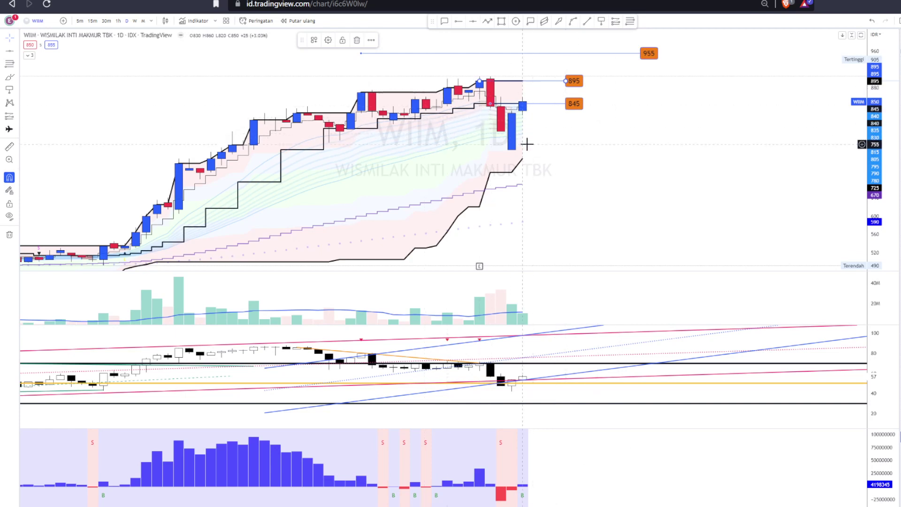
{"action": "scroll", "coordinate": [680, 153], "scroll_direction": "up", "scroll_amount": 1}
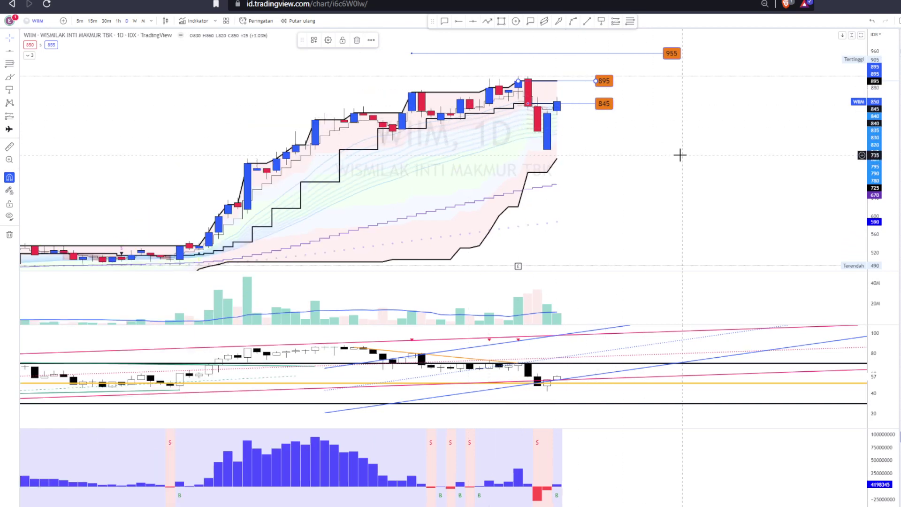
{"action": "scroll", "coordinate": [680, 153], "scroll_direction": "down", "scroll_amount": 1}
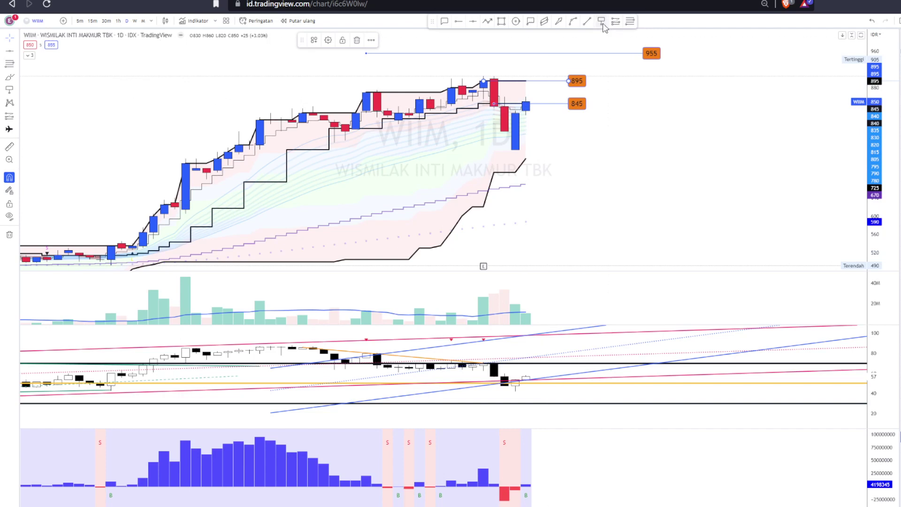
- Add an orange 860 price label on the WIIM chart
{"action": "left_click", "coordinate": [610, 63]}
{"action": "left_click", "coordinate": [505, 96]}
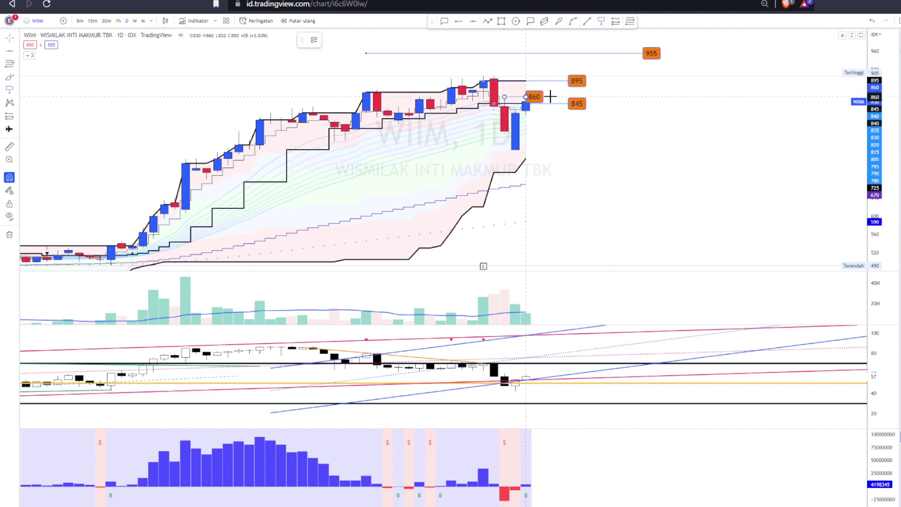
{"action": "left_click", "coordinate": [610, 98]}
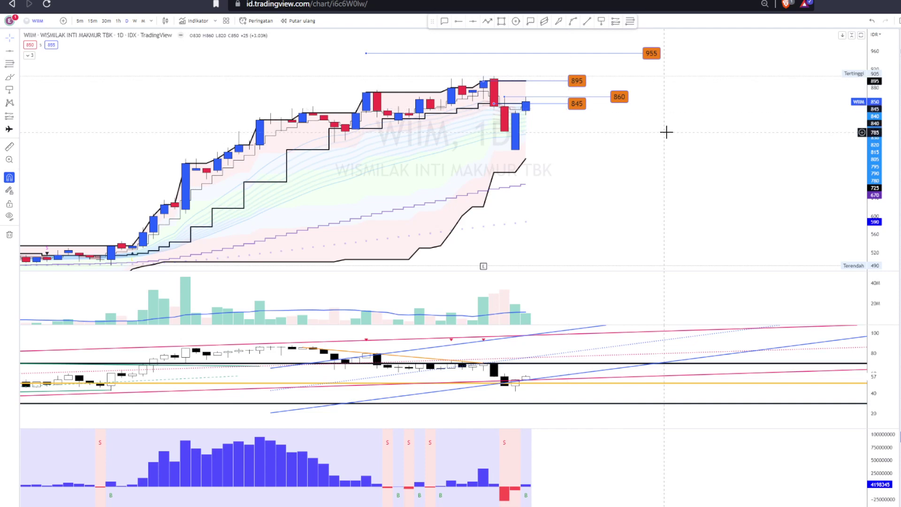
{"action": "scroll", "coordinate": [676, 119], "scroll_direction": "down", "scroll_amount": 1}
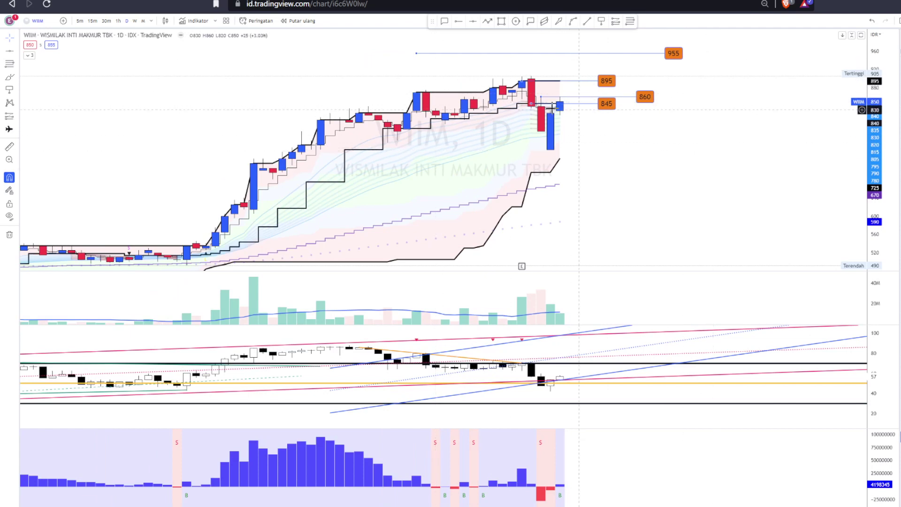
- Add a 905 price label at the candle top
{"action": "left_click", "coordinate": [601, 20]}
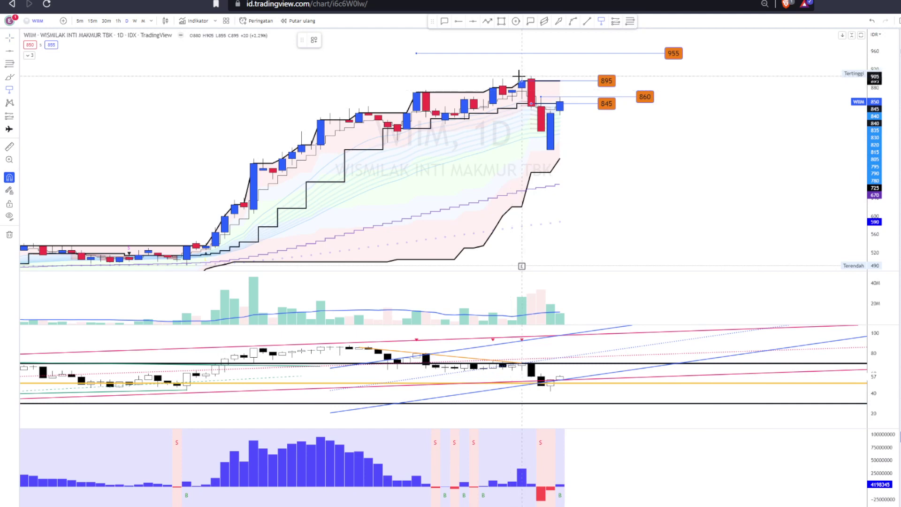
{"action": "left_click", "coordinate": [522, 76]}
{"action": "left_click", "coordinate": [636, 76]}
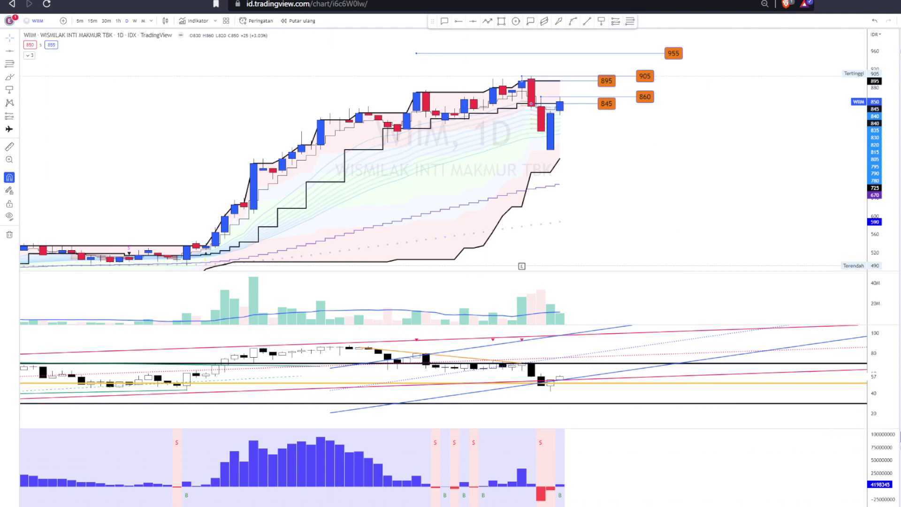
- Load the GGRM chart and draw a 24875 price-level line from the last candle
{"action": "key", "text": "Down"}
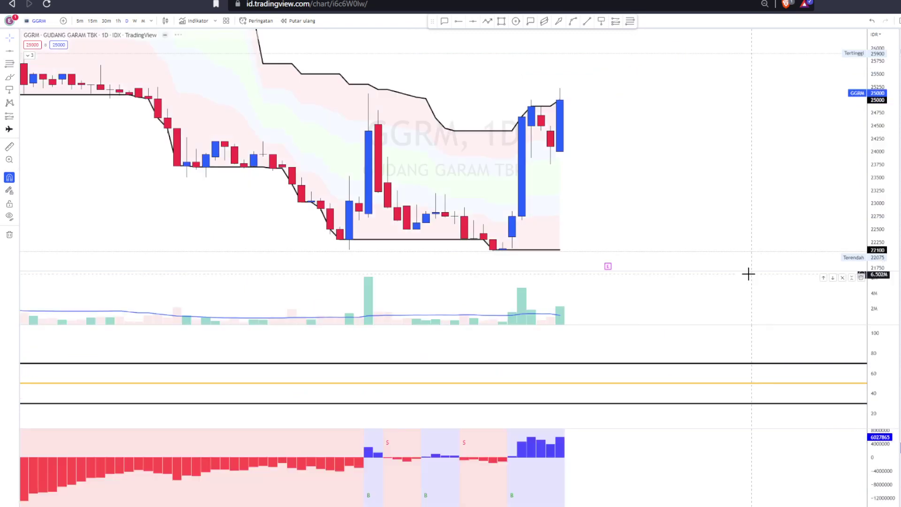
{"action": "left_click_drag", "start_coordinate": [877, 179], "coordinate": [876, 202]}
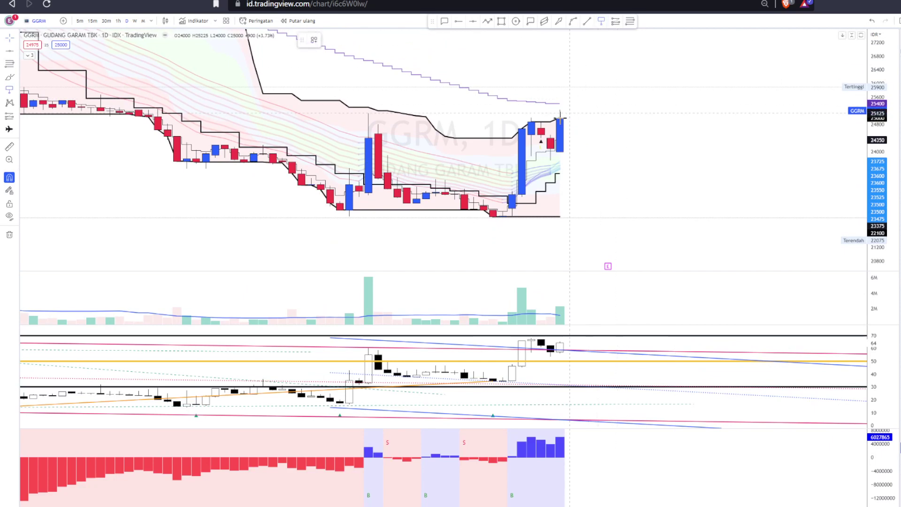
{"action": "left_click_drag", "start_coordinate": [532, 122], "coordinate": [600, 122]}
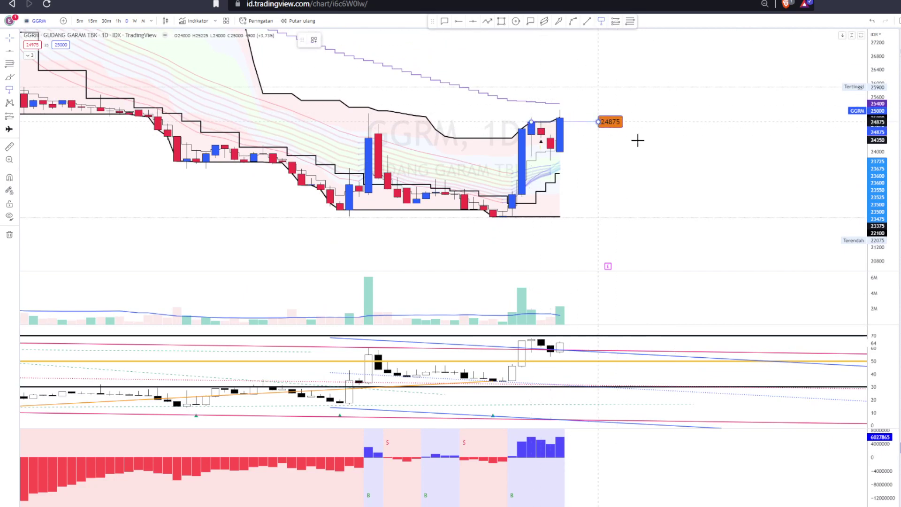
{"action": "key", "text": "ctrl"}
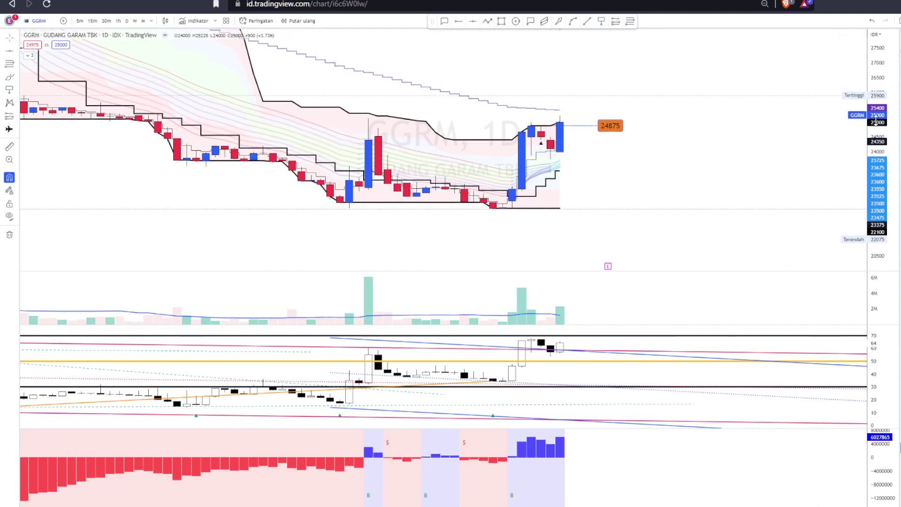
- Compress the price scale and place a 25225 price label at the last candle
{"action": "left_click_drag", "start_coordinate": [870, 133], "coordinate": [869, 149]}
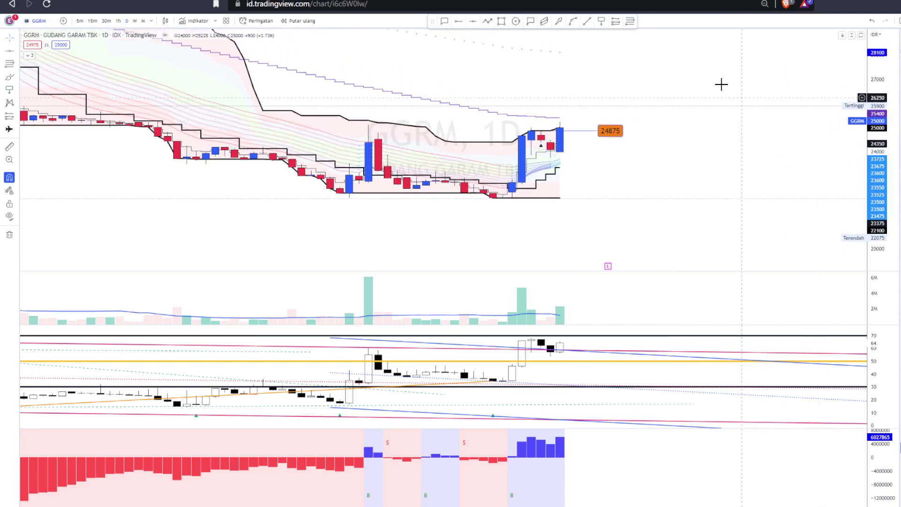
{"action": "left_click", "coordinate": [603, 22]}
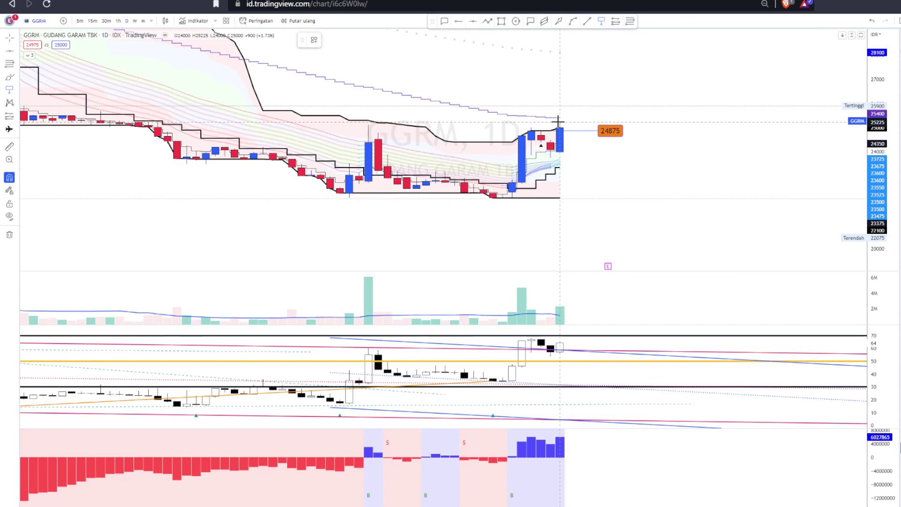
{"action": "left_click", "coordinate": [563, 122]}
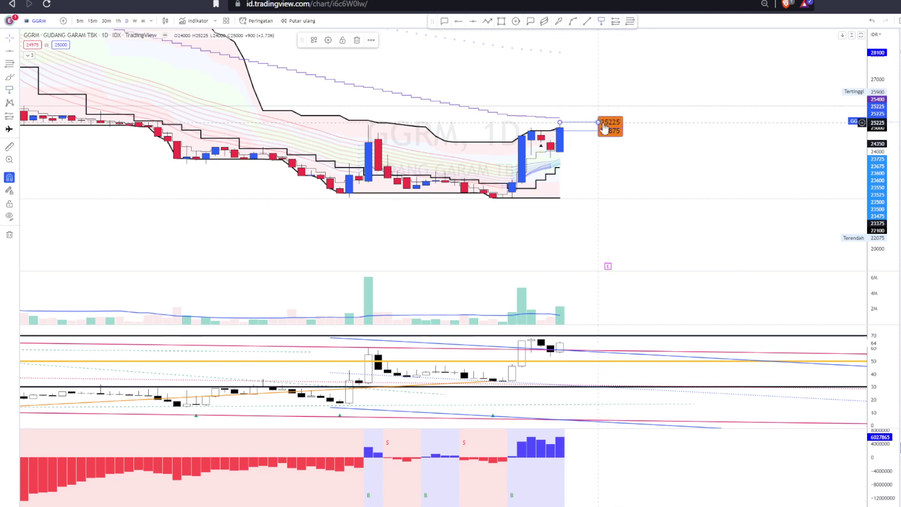
{"action": "left_click", "coordinate": [697, 114]}
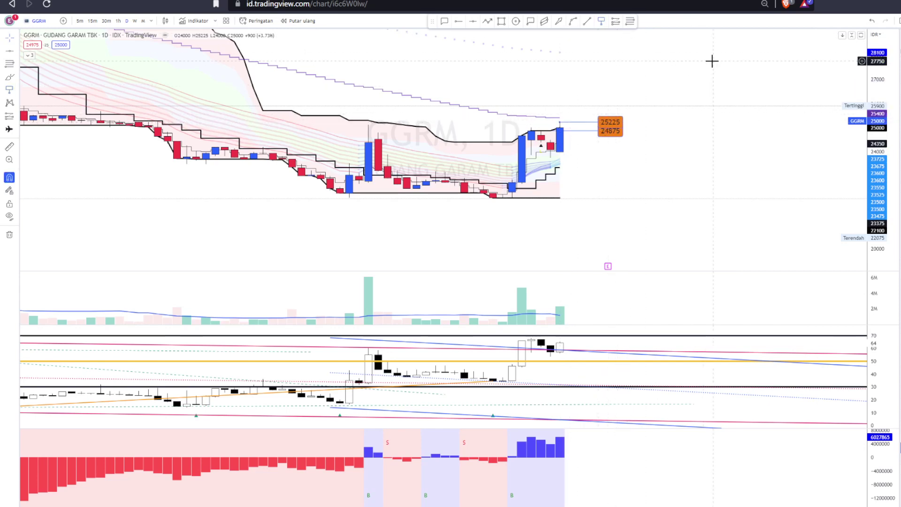
- Add another price label and nudge it up to 25400
{"action": "left_click", "coordinate": [602, 22]}
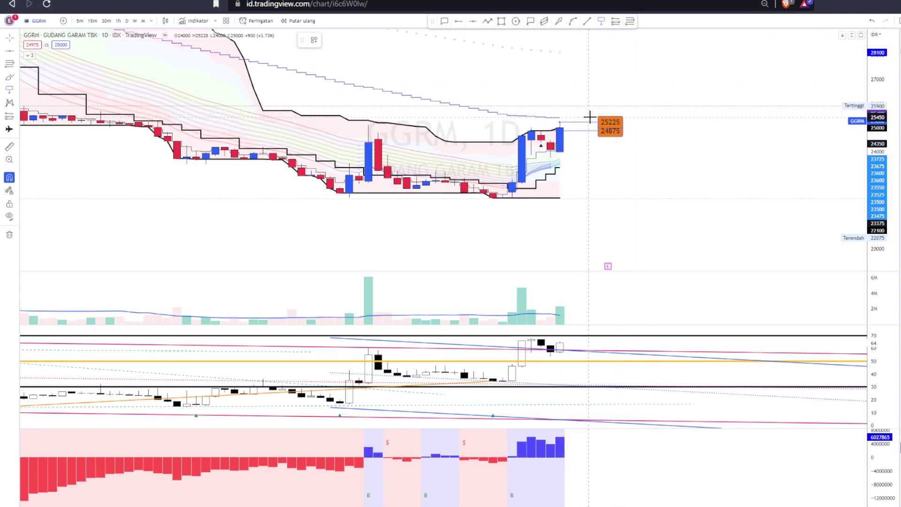
{"action": "left_click", "coordinate": [486, 119]}
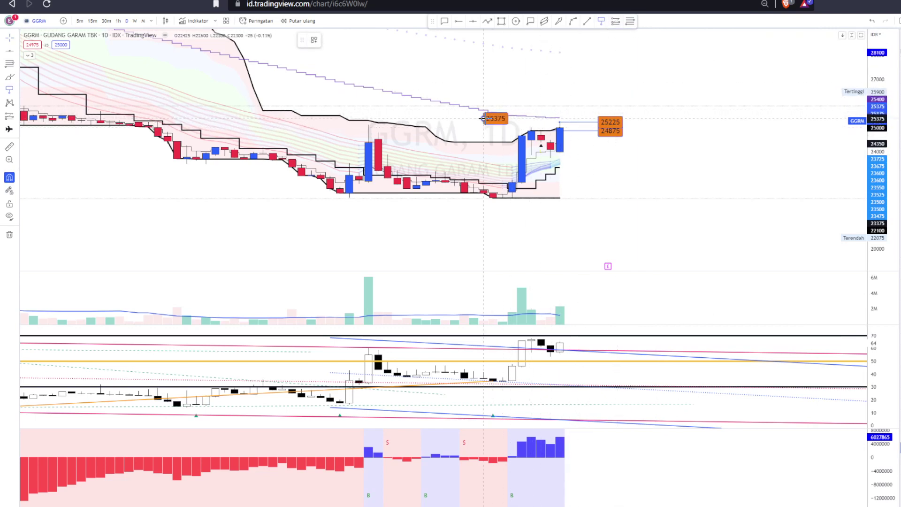
{"action": "left_click", "coordinate": [643, 114]}
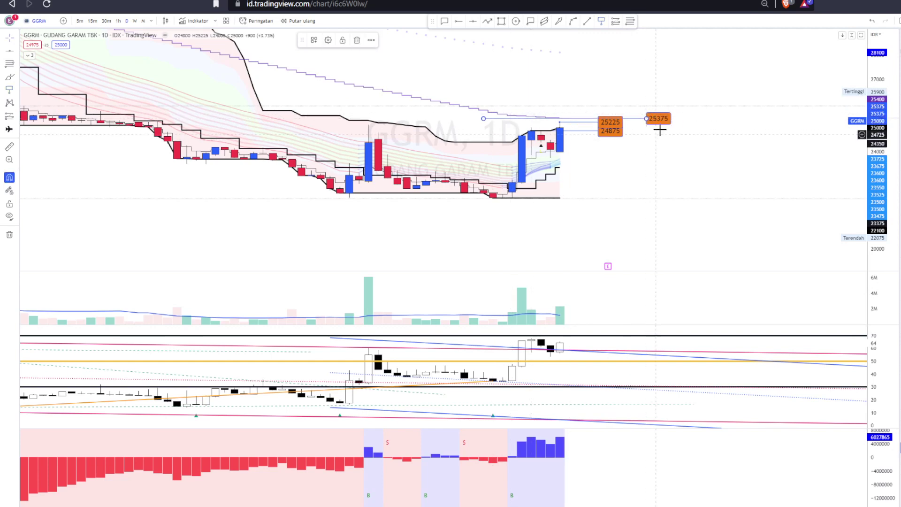
{"action": "left_click_drag", "start_coordinate": [662, 126], "coordinate": [662, 125]}
{"action": "left_click", "coordinate": [747, 144]}
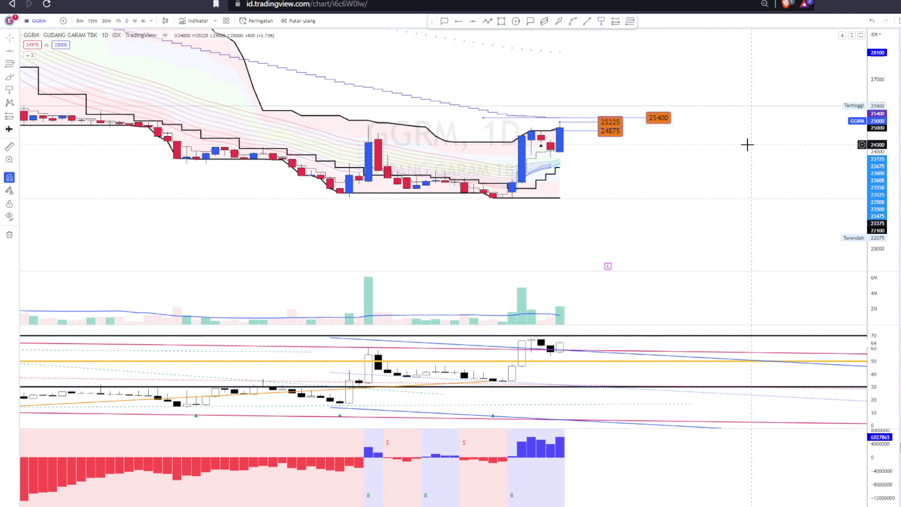
- Add a 28100 price label high on the chart and reframe the recent candles
{"action": "left_click", "coordinate": [601, 22]}
{"action": "left_click", "coordinate": [550, 53]}
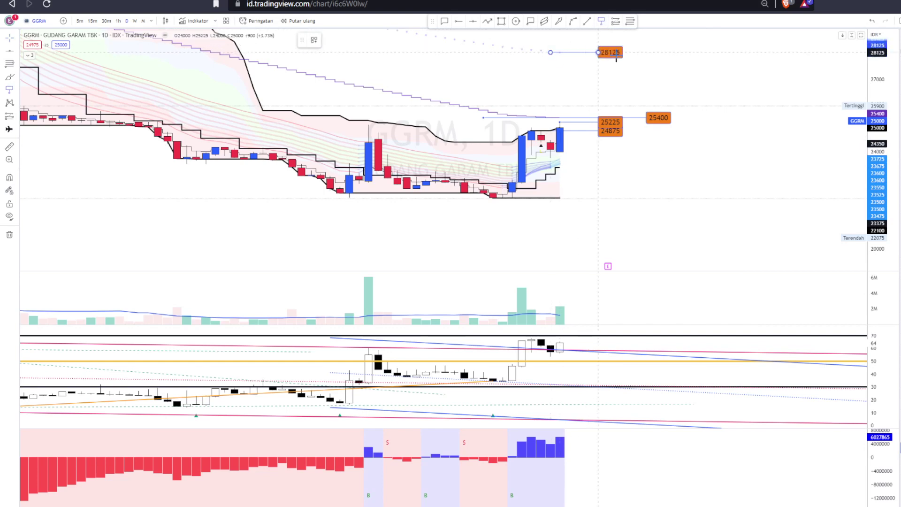
{"action": "left_click", "coordinate": [644, 64]}
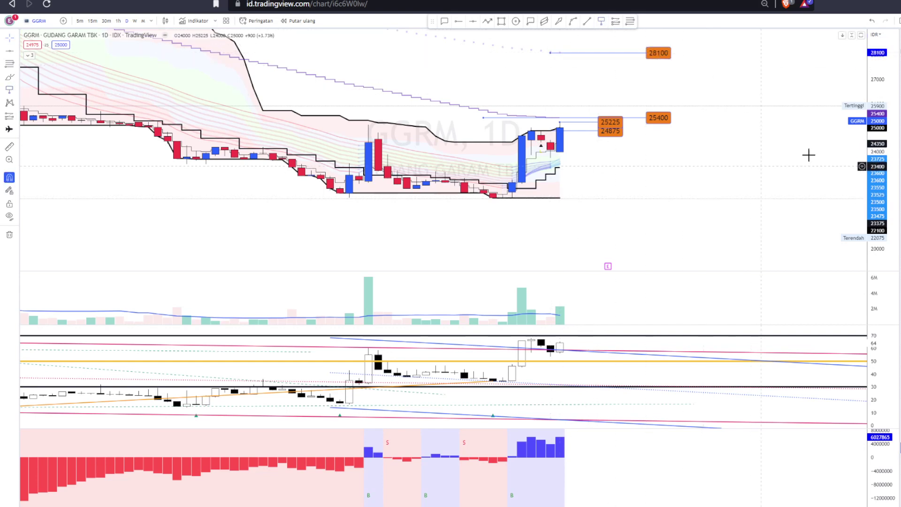
{"action": "left_click_drag", "start_coordinate": [808, 155], "coordinate": [731, 216]}
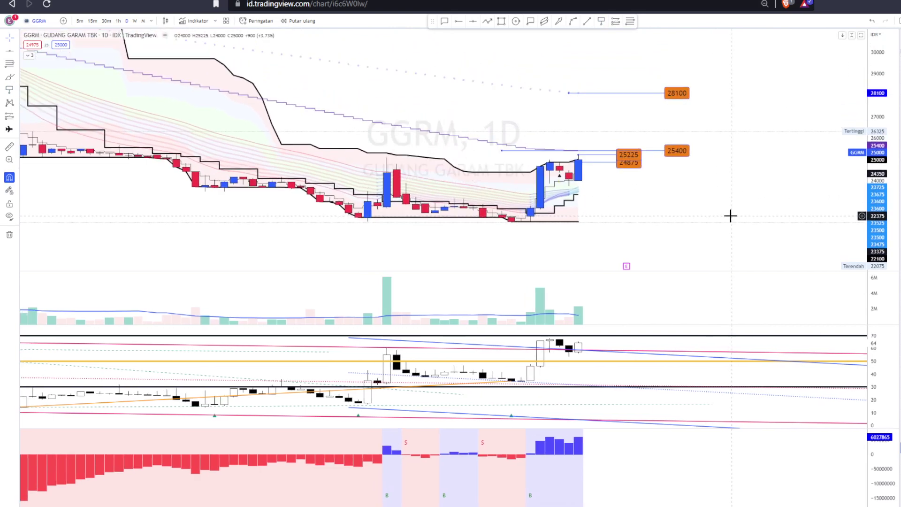
{"action": "scroll", "coordinate": [730, 216], "scroll_direction": "up", "scroll_amount": 1}
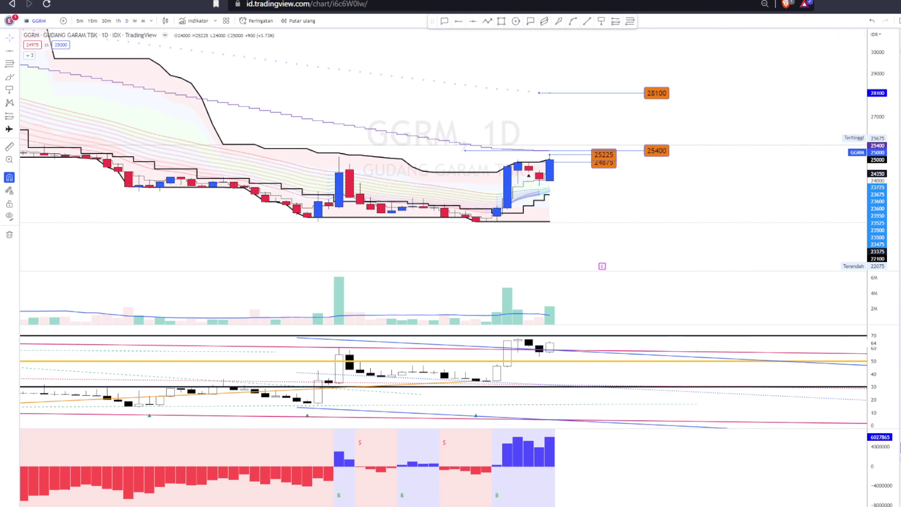
- Load the ASII chart and compress the price scale to fit levels 7200 to 6400
{"action": "key", "text": "space"}
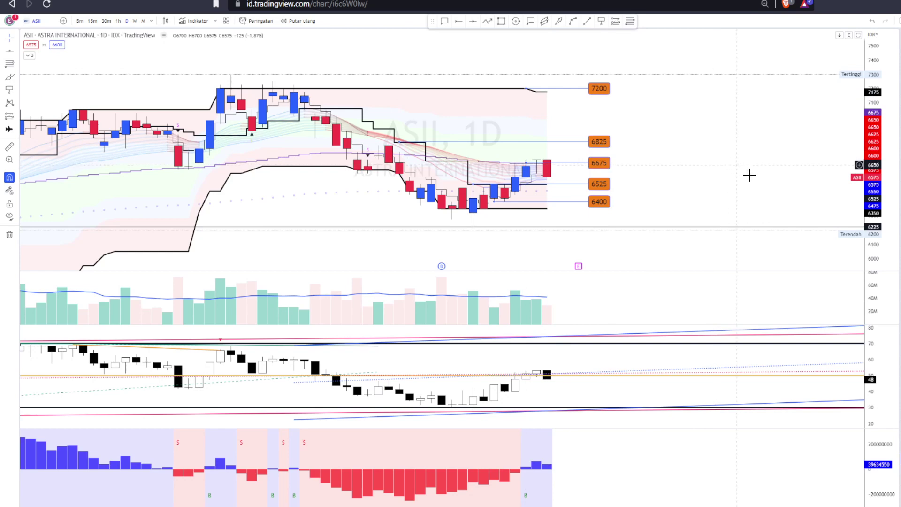
{"action": "left_click_drag", "start_coordinate": [881, 145], "coordinate": [881, 151]}
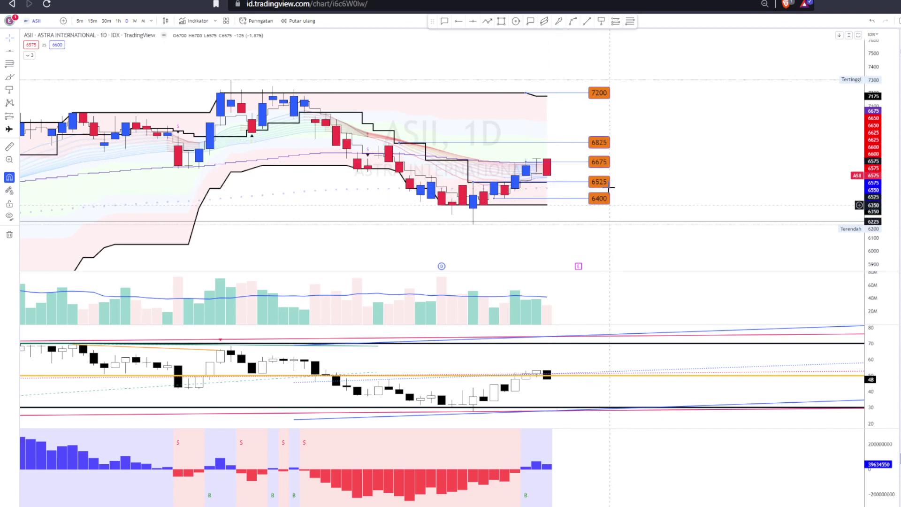
- Draw an orange 6350 horizontal ray on the last ASII candles, just below 6400
{"action": "left_click", "coordinate": [601, 21]}
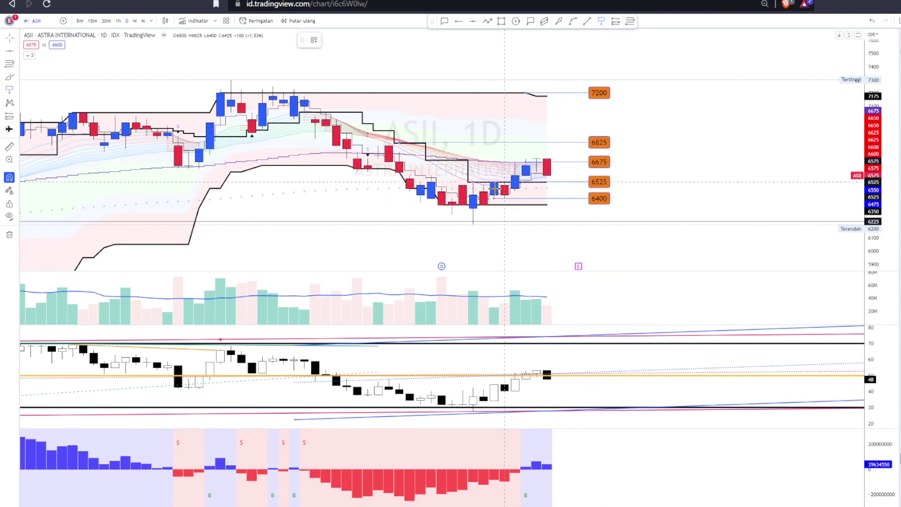
{"action": "left_click", "coordinate": [462, 205]}
{"action": "left_click", "coordinate": [525, 205]}
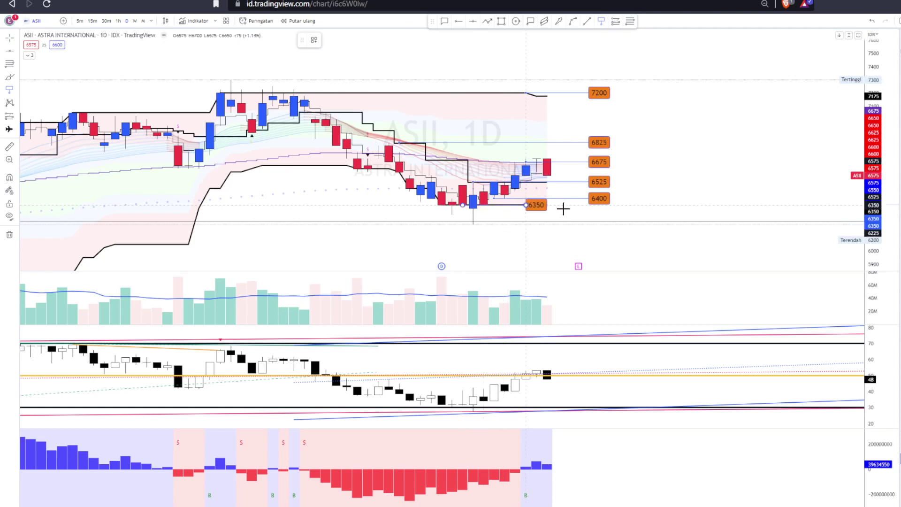
{"action": "left_click", "coordinate": [644, 220]}
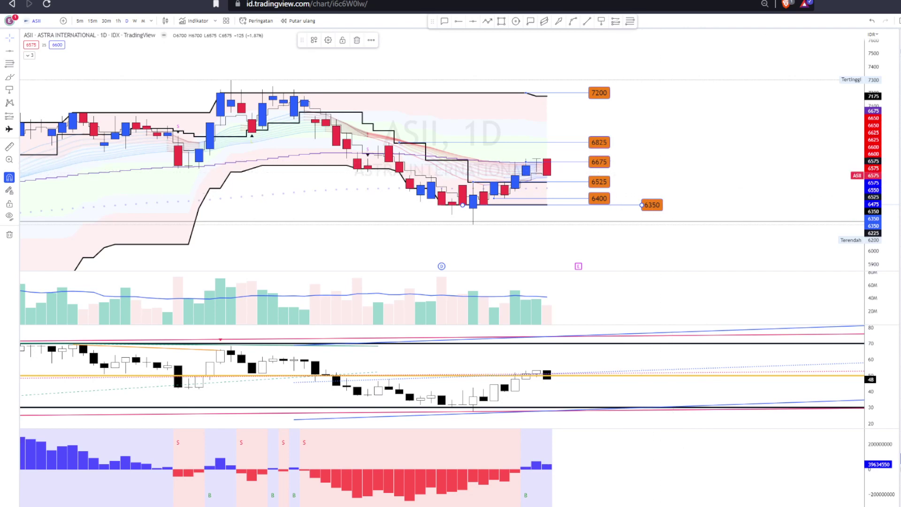
- Switch to ASLC, shift the chart for room on the right, and draw a 146 price level
{"action": "key", "text": "space"}
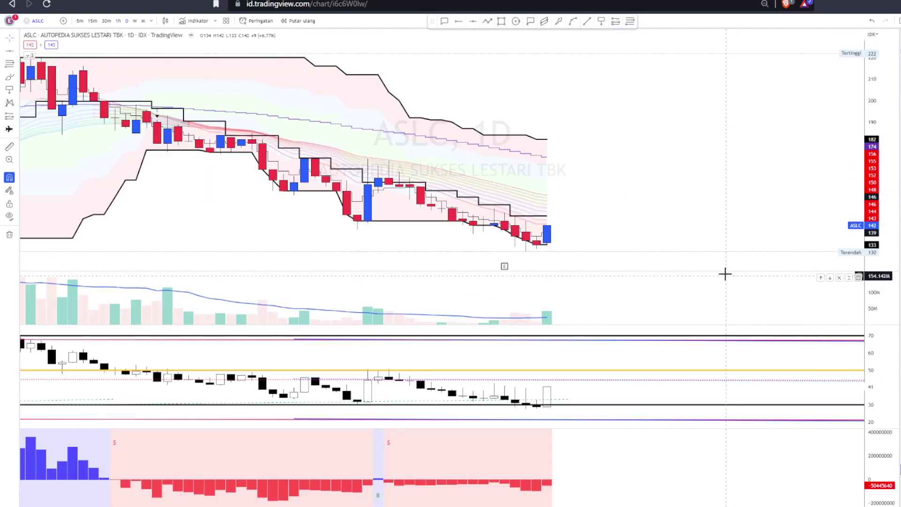
{"action": "left_click_drag", "start_coordinate": [616, 240], "coordinate": [712, 250]}
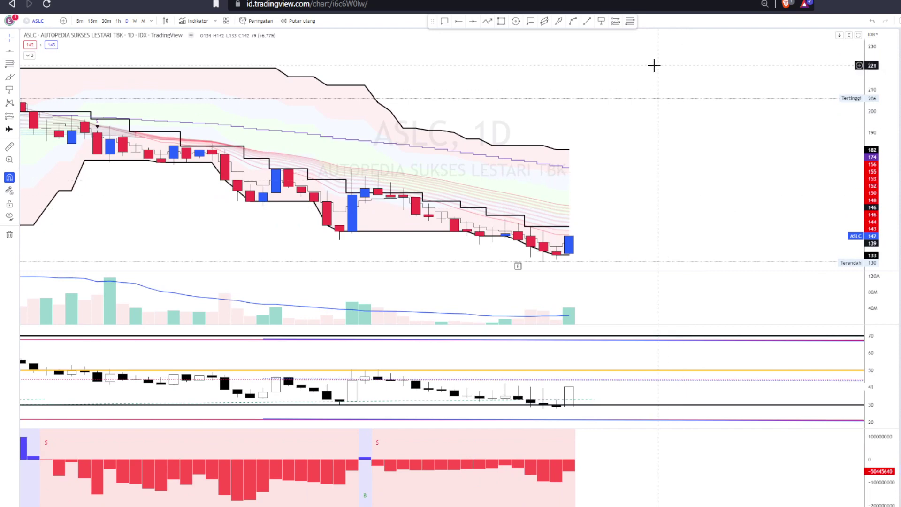
{"action": "left_click", "coordinate": [602, 22]}
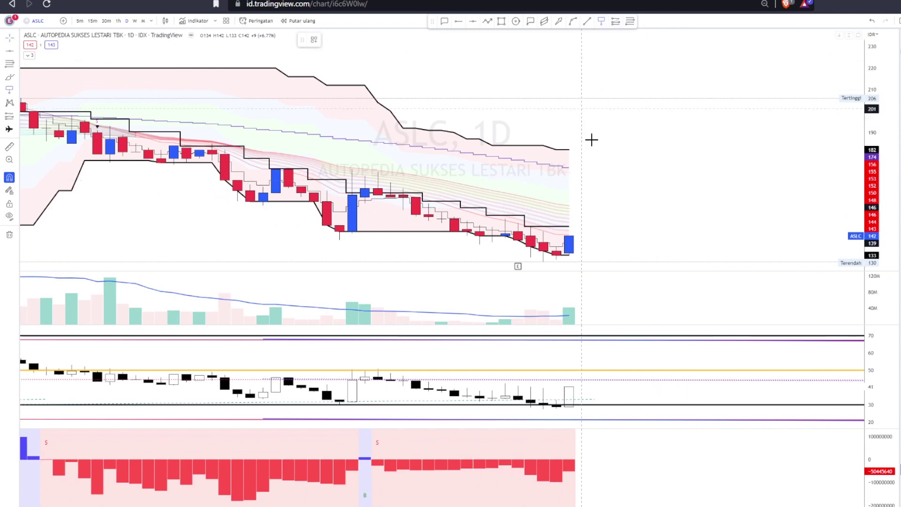
{"action": "left_click", "coordinate": [530, 227]}
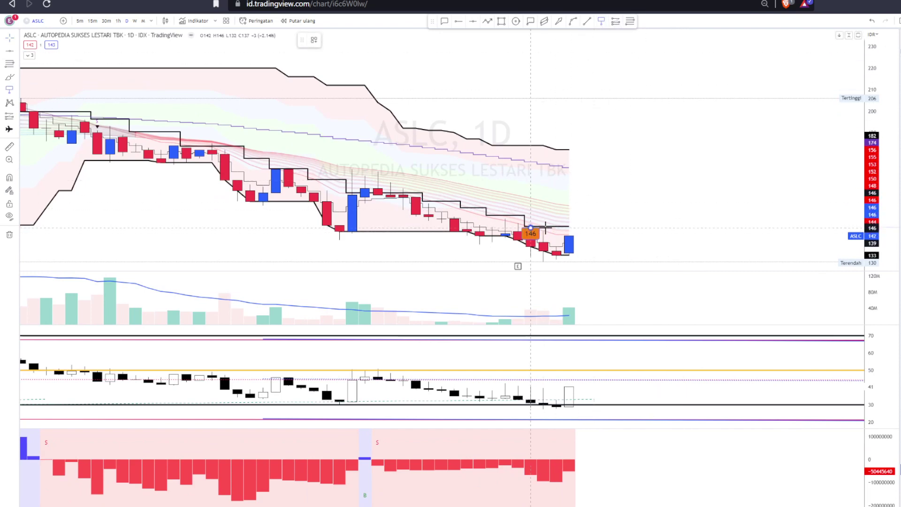
{"action": "left_click", "coordinate": [620, 227]}
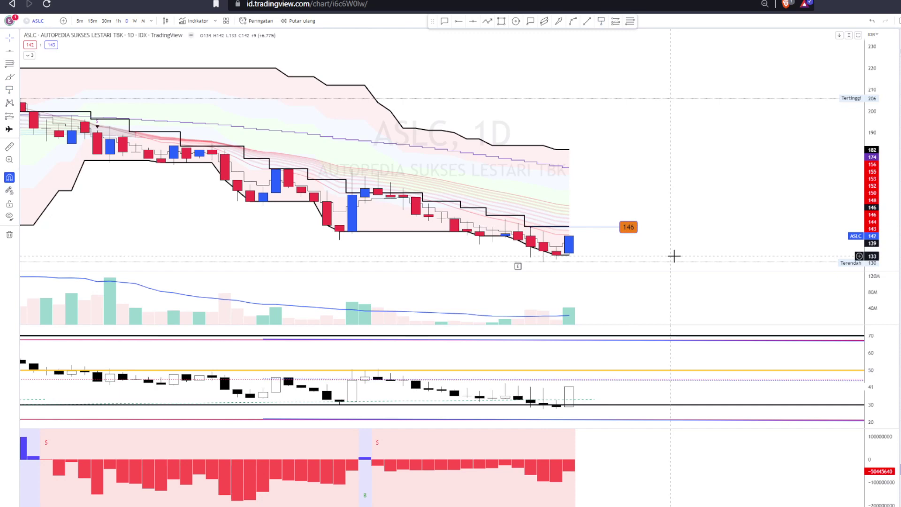
- Add a 156 price level, fine-tune it with the arrow keys, and move on to FREN
{"action": "left_click", "coordinate": [601, 21]}
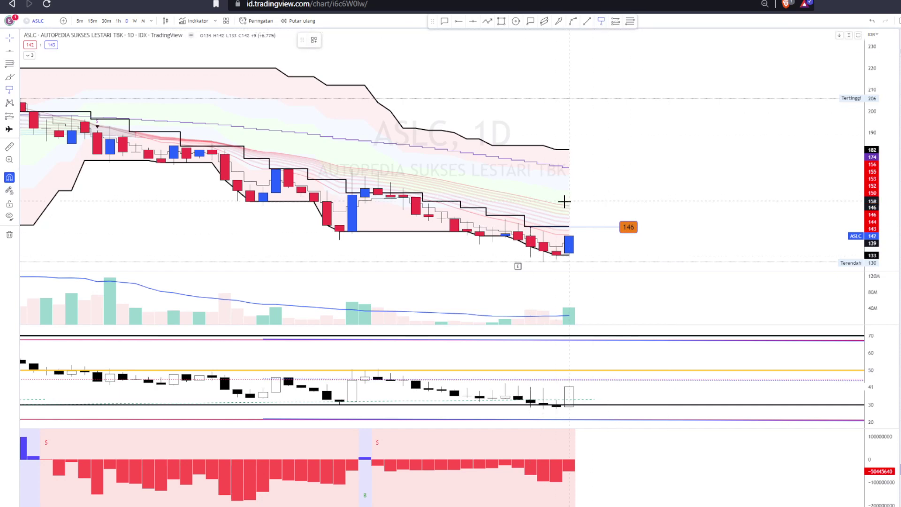
{"action": "left_click", "coordinate": [568, 205]}
{"action": "left_click", "coordinate": [620, 205]}
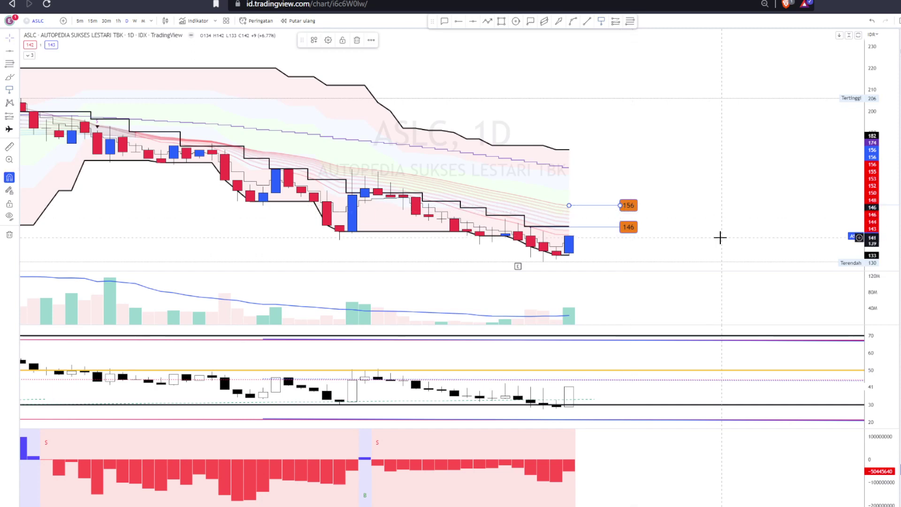
{"action": "key", "text": "Down"}
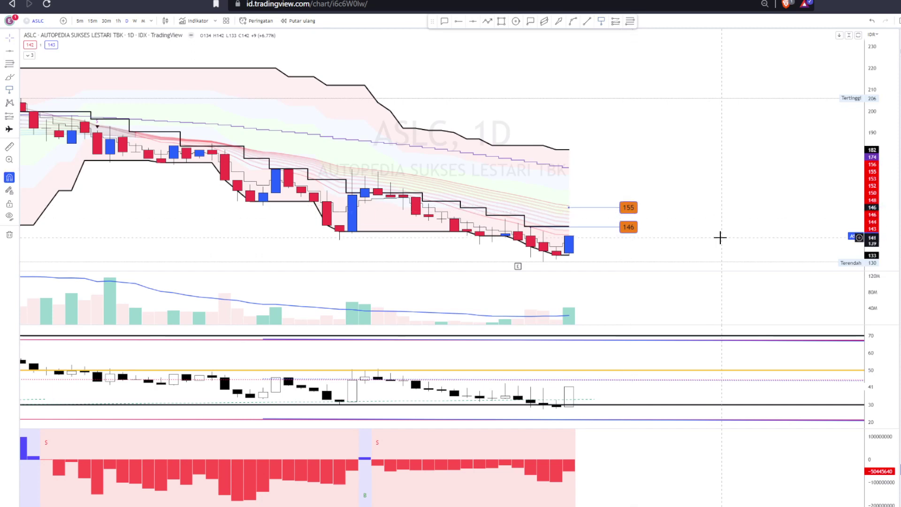
{"action": "key", "text": "Up"}
{"action": "key", "text": "Escape"}
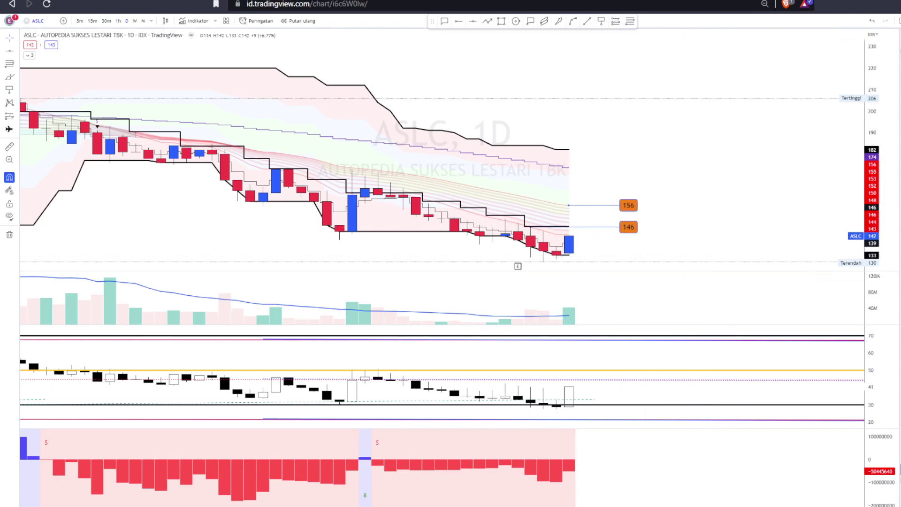
{"action": "key", "text": "space"}
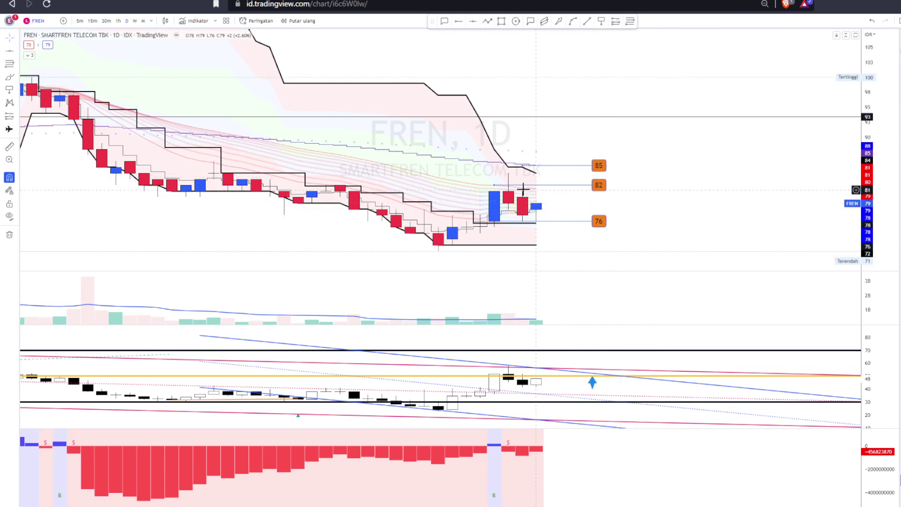
- Raise FREN's 82 level to 84 and line its label up with the others
{"action": "left_click_drag", "start_coordinate": [523, 187], "coordinate": [513, 173]}
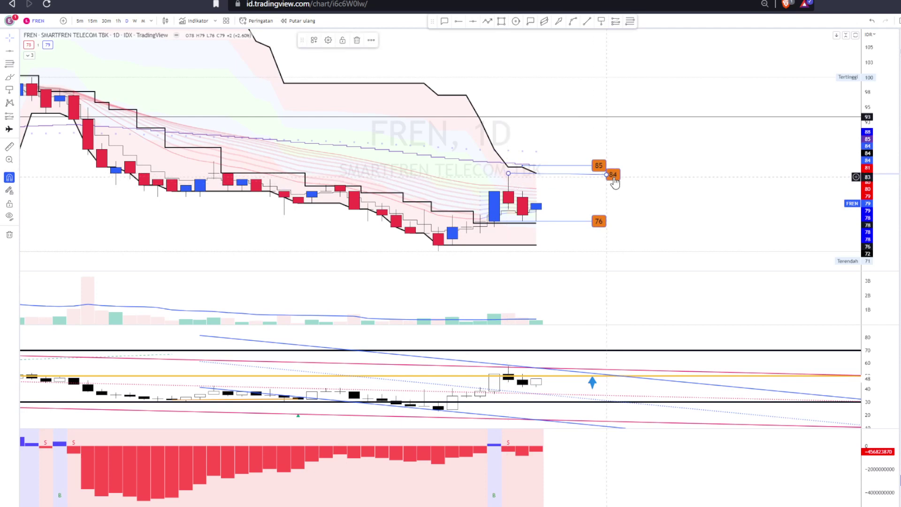
{"action": "left_click_drag", "start_coordinate": [613, 178], "coordinate": [598, 177]}
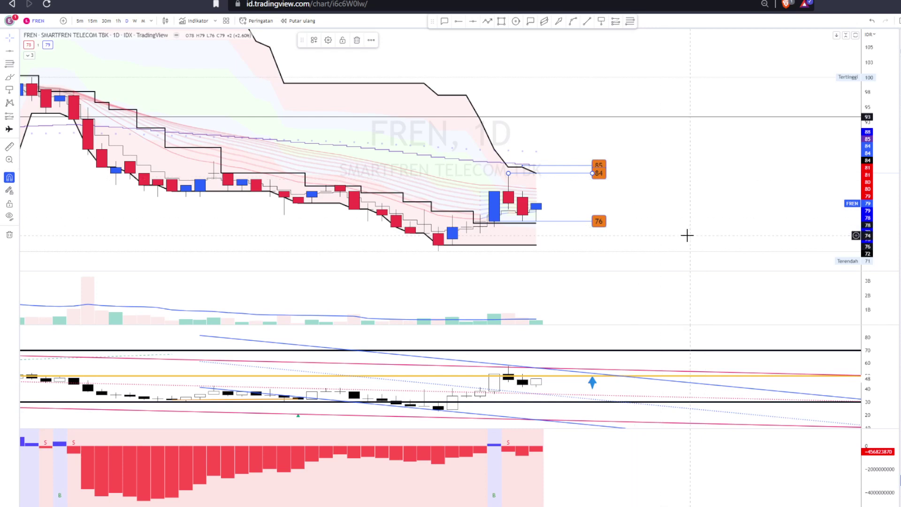
{"action": "left_click", "coordinate": [598, 166]}
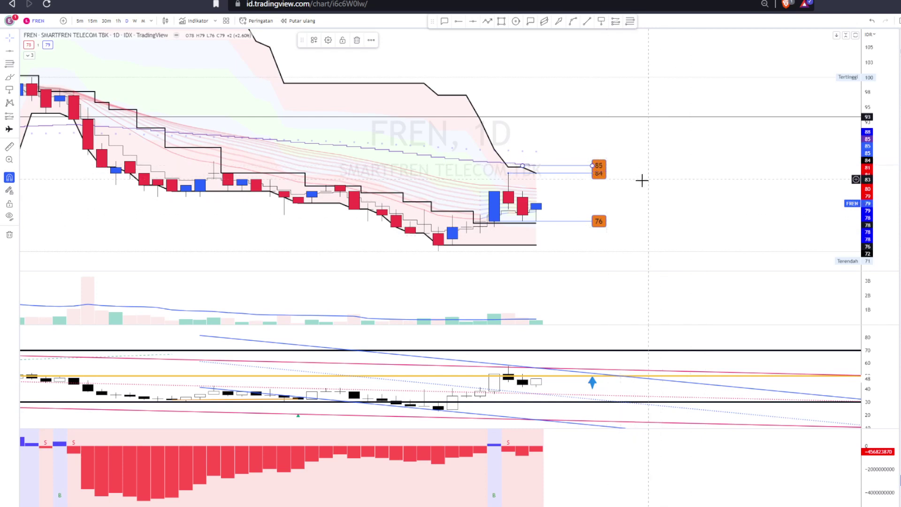
{"action": "left_click", "coordinate": [641, 180]}
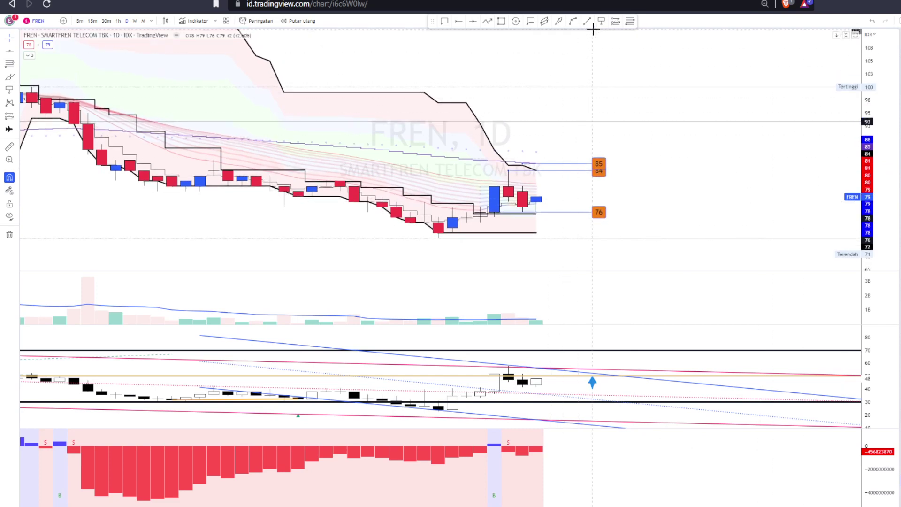
- Add a 79 price level at the last candle, align its label, and switch to TLKM
{"action": "left_click", "coordinate": [601, 21]}
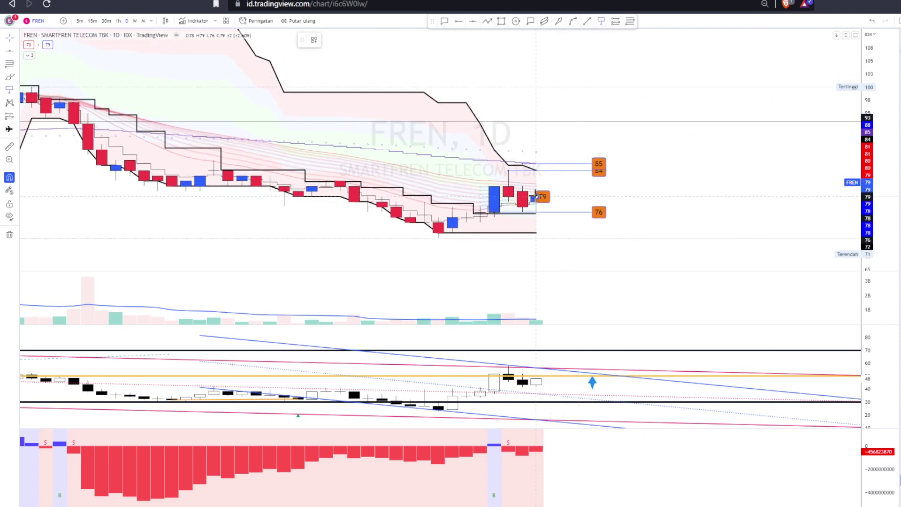
{"action": "left_click", "coordinate": [564, 198]}
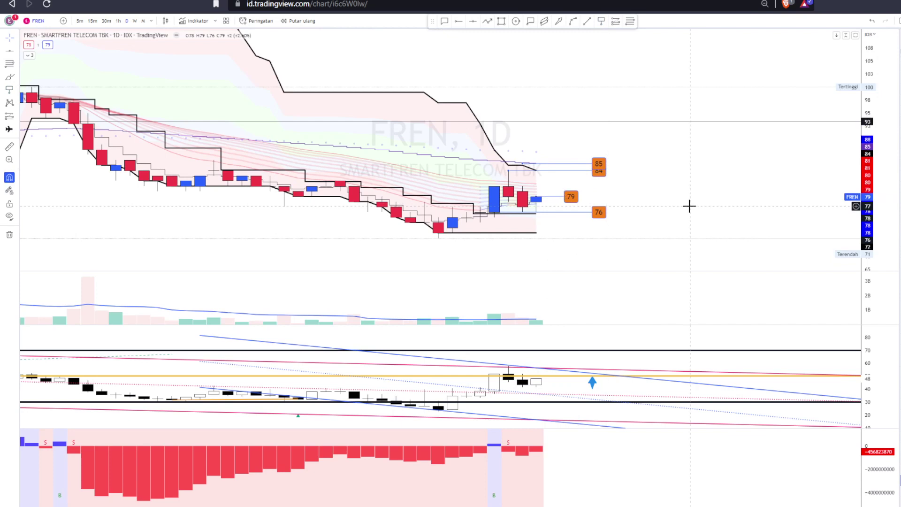
{"action": "left_click_drag", "start_coordinate": [569, 197], "coordinate": [591, 197]}
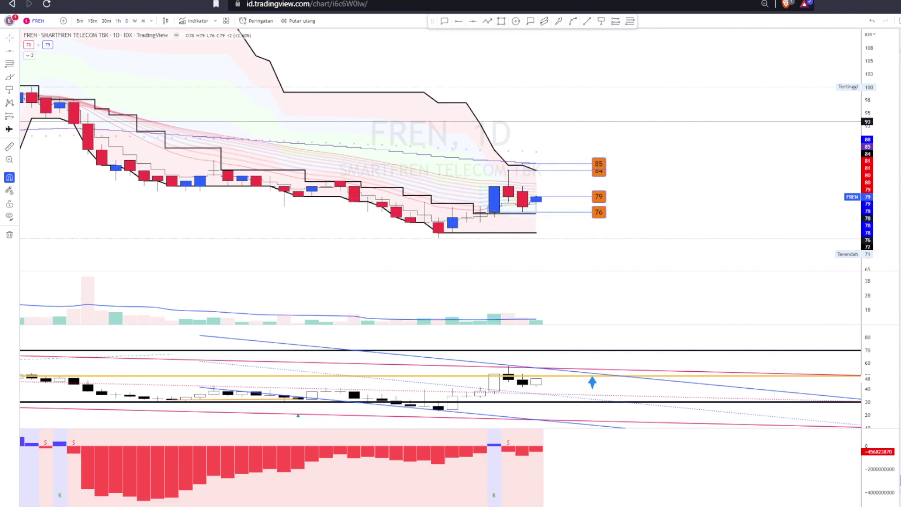
{"action": "key", "text": "Down"}
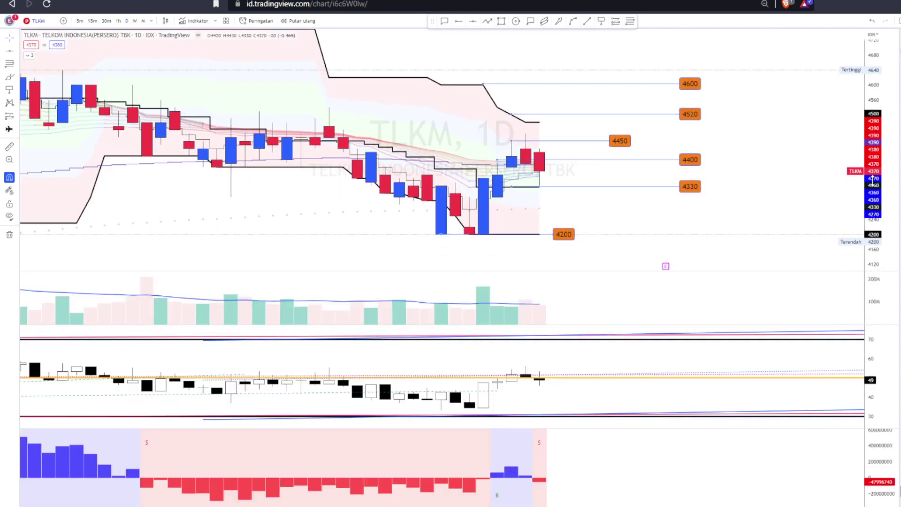
{"action": "mouse_move", "coordinate": [789, 150]}
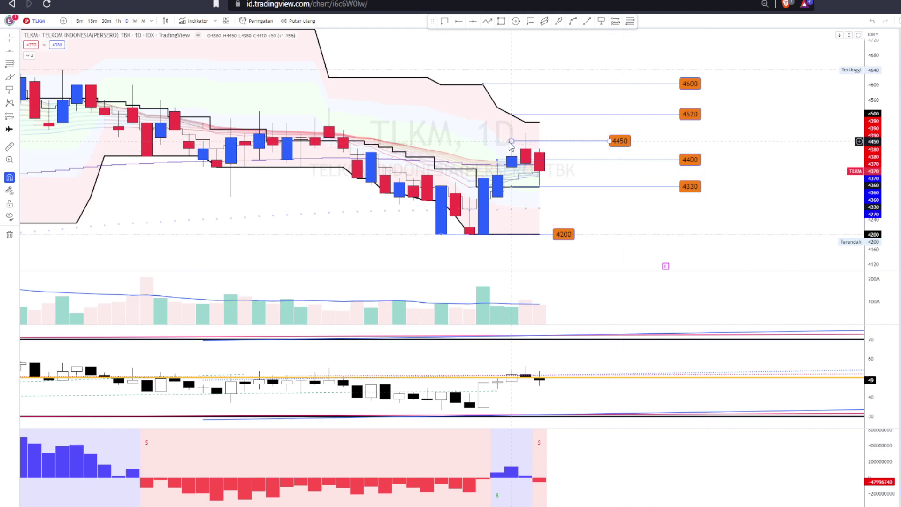
- Move TLKM's 4450 level up to 4500 and realign its line and label
{"action": "left_click_drag", "start_coordinate": [620, 141], "coordinate": [631, 138]}
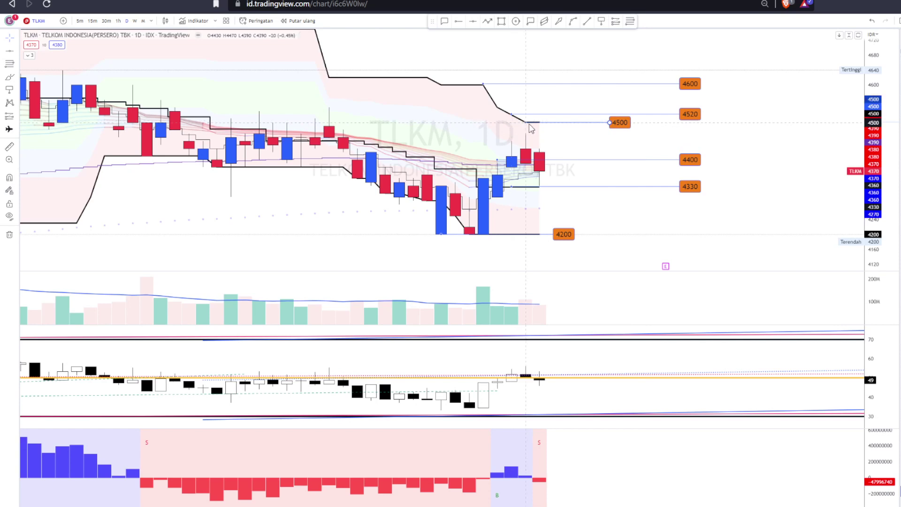
{"action": "left_click_drag", "start_coordinate": [513, 124], "coordinate": [525, 123]}
{"action": "left_click_drag", "start_coordinate": [654, 124], "coordinate": [657, 132]}
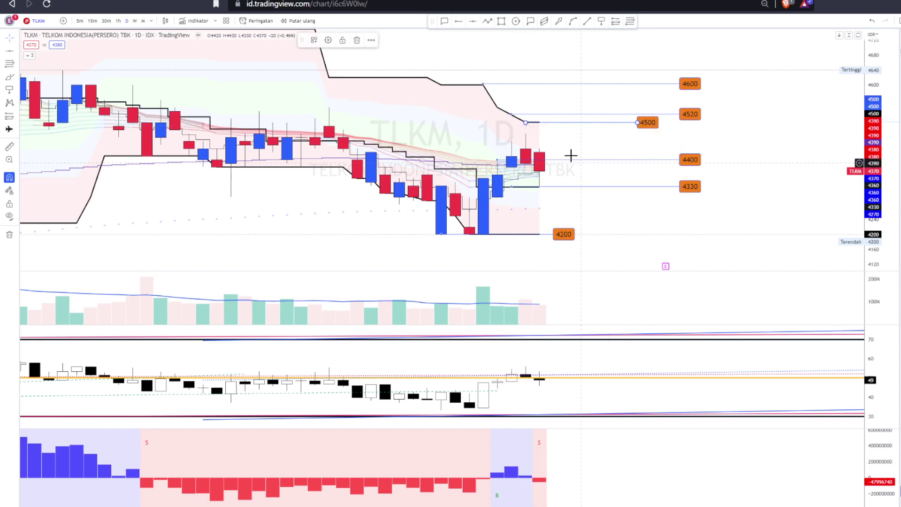
{"action": "left_click", "coordinate": [565, 134]}
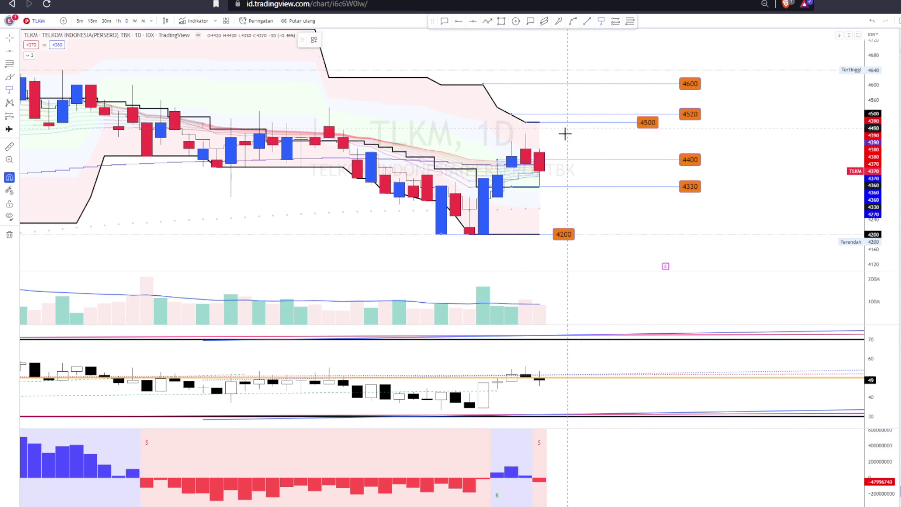
- Add a 4430 level from the last candle, extend the 4200 line to align it, then load PSKT
{"action": "left_click", "coordinate": [539, 148]}
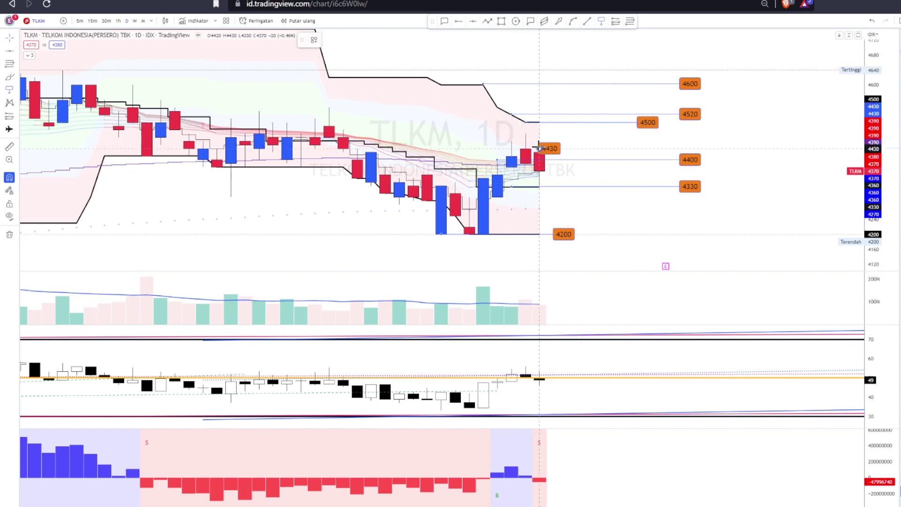
{"action": "left_click", "coordinate": [631, 158]}
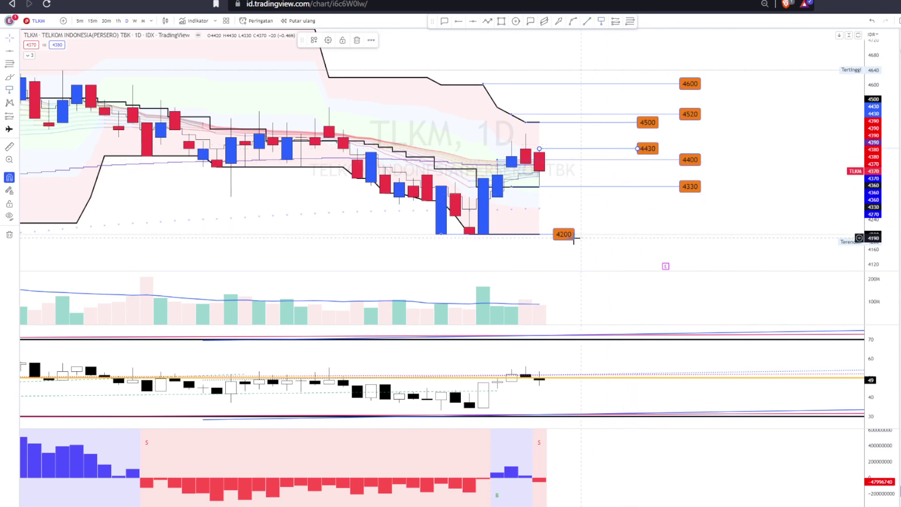
{"action": "left_click_drag", "start_coordinate": [564, 236], "coordinate": [689, 242]}
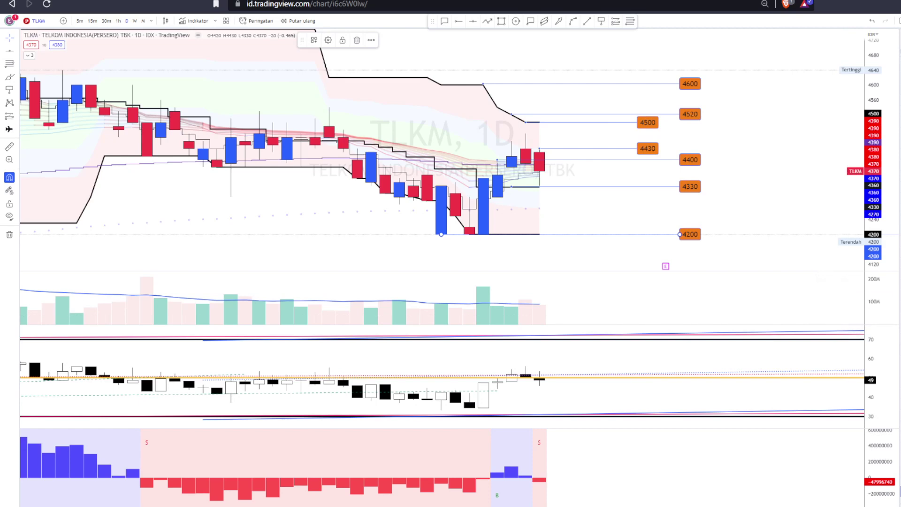
{"action": "key", "text": "Down"}
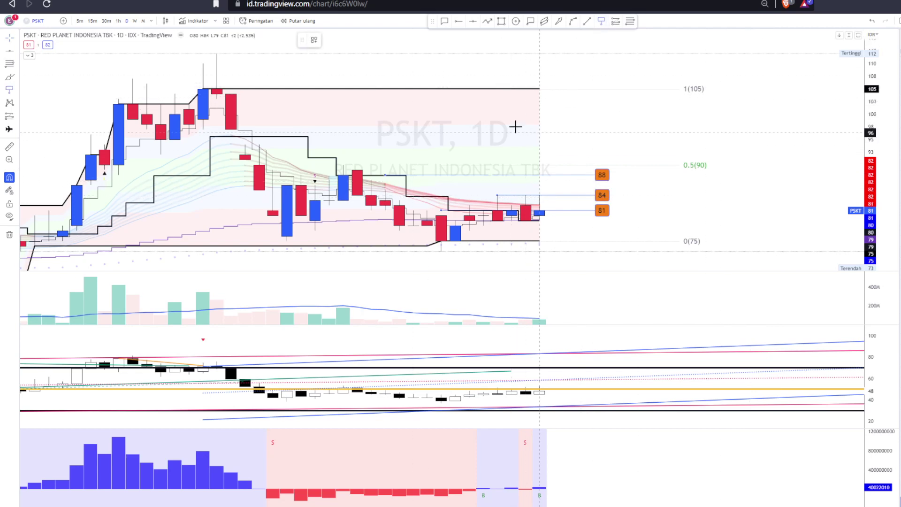
- Draw a 105 level from the PSKT high, compress the price scale, and switch to DOID
{"action": "left_click", "coordinate": [203, 89]}
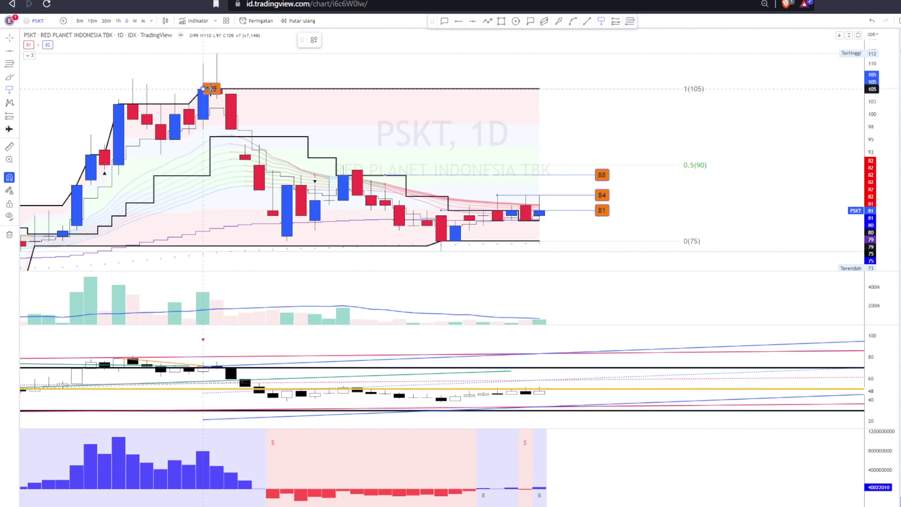
{"action": "left_click", "coordinate": [593, 118]}
{"action": "left_click_drag", "start_coordinate": [881, 120], "coordinate": [877, 145]}
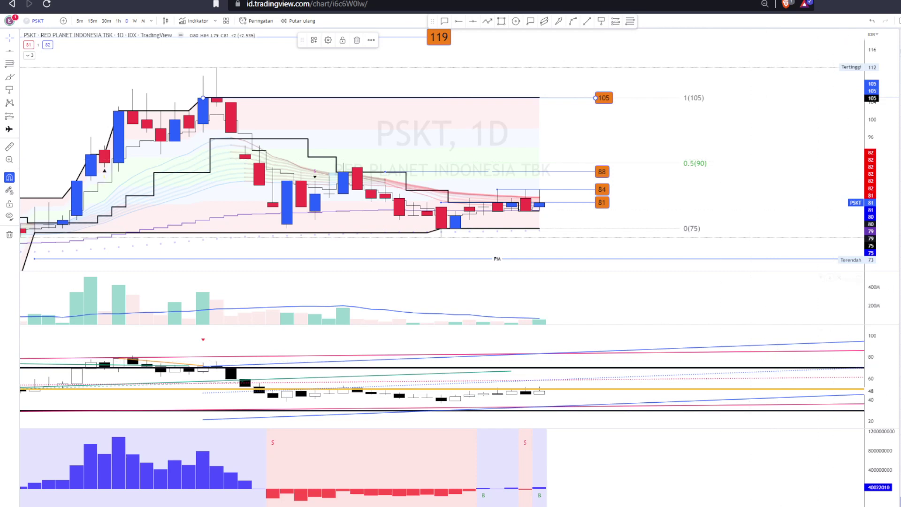
{"action": "key", "text": "Down"}
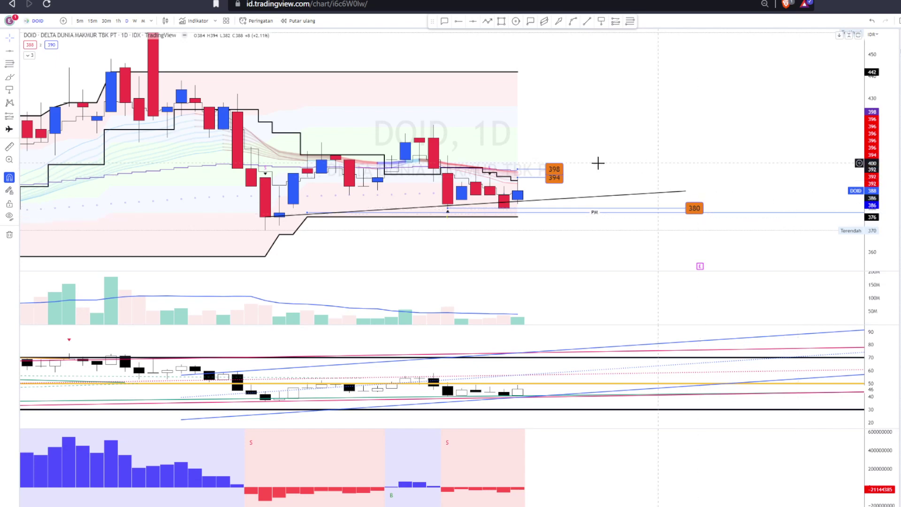
- Adjust the DOID 394 and 398 level lines so their labels separate
{"action": "left_click_drag", "start_coordinate": [555, 177], "coordinate": [556, 182]}
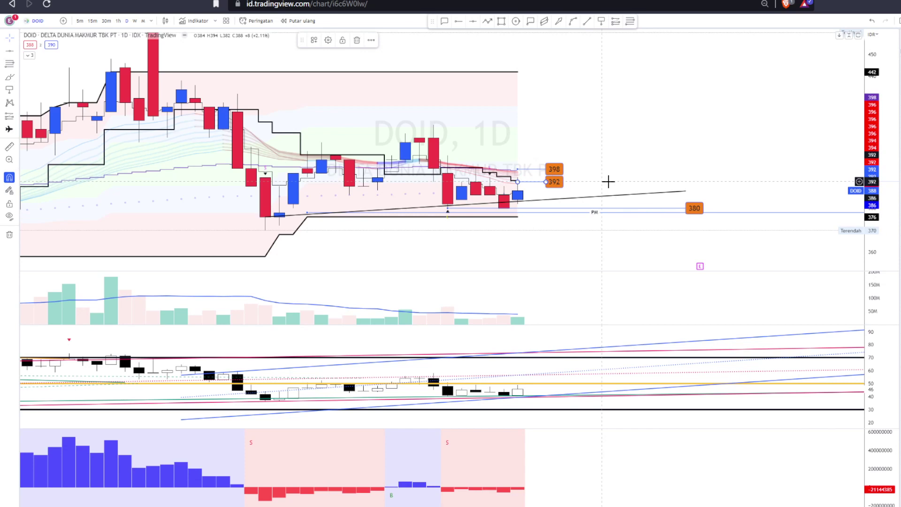
{"action": "left_click_drag", "start_coordinate": [556, 182], "coordinate": [614, 176]}
{"action": "left_click", "coordinate": [681, 174]}
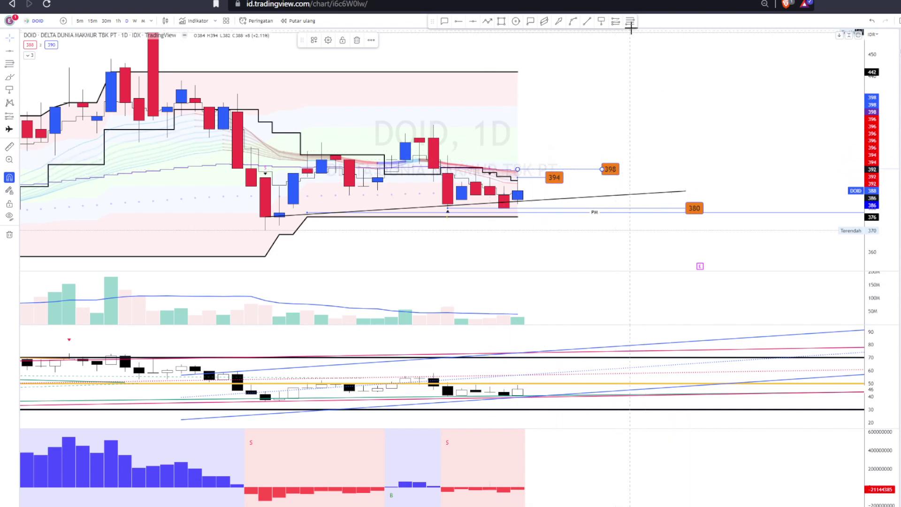
{"action": "left_click", "coordinate": [519, 66]}
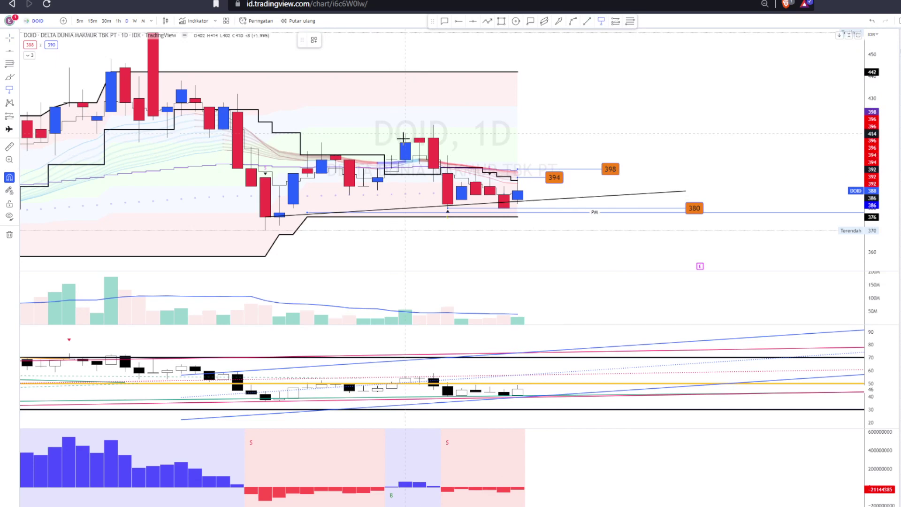
- Add a 410 price level and move its start off the candle
{"action": "left_click", "coordinate": [405, 143]}
{"action": "left_click", "coordinate": [609, 143]}
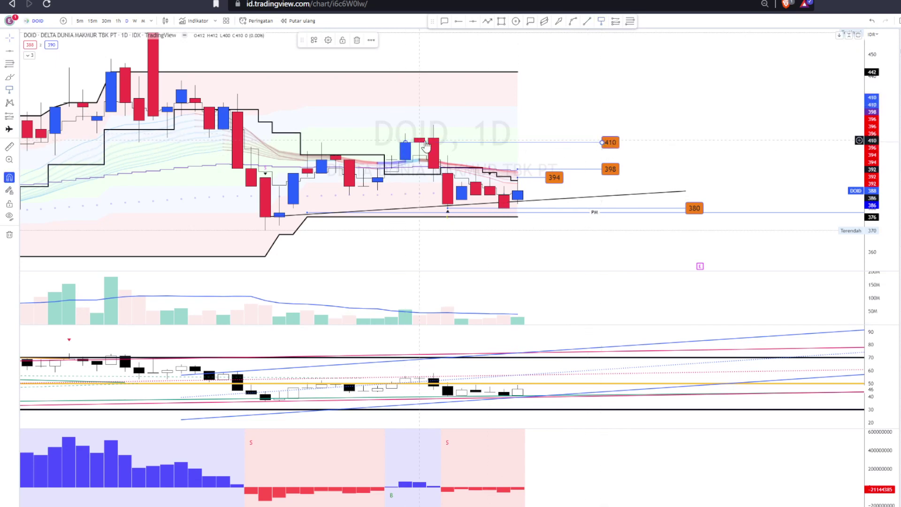
{"action": "left_click_drag", "start_coordinate": [408, 145], "coordinate": [443, 148]}
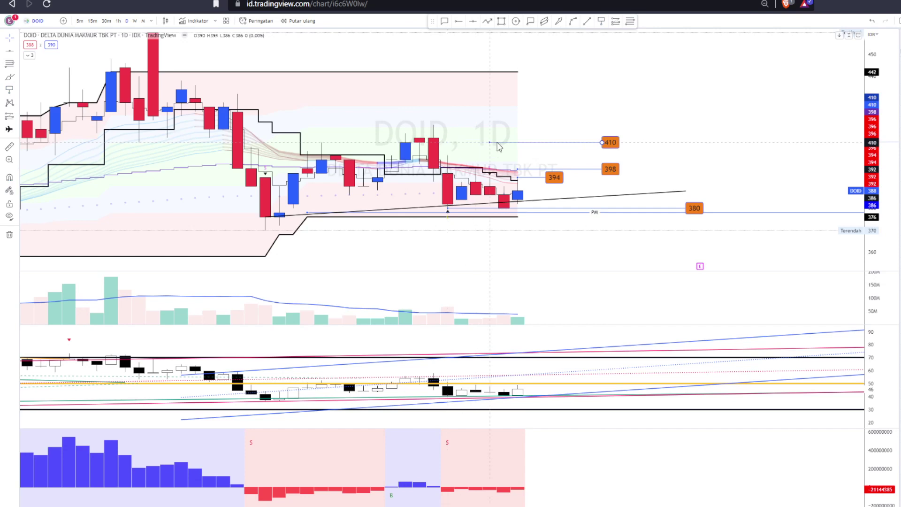
{"action": "left_click_drag", "start_coordinate": [444, 148], "coordinate": [445, 141]}
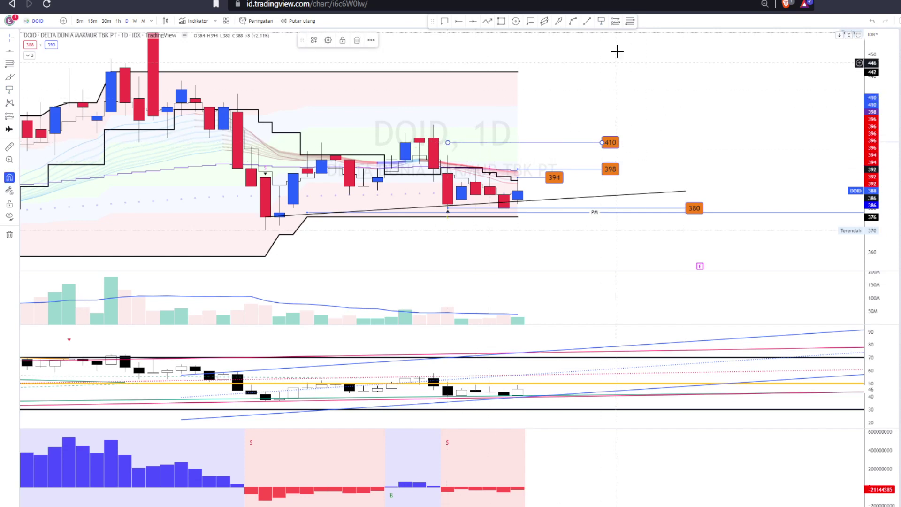
{"action": "left_click", "coordinate": [565, 120]}
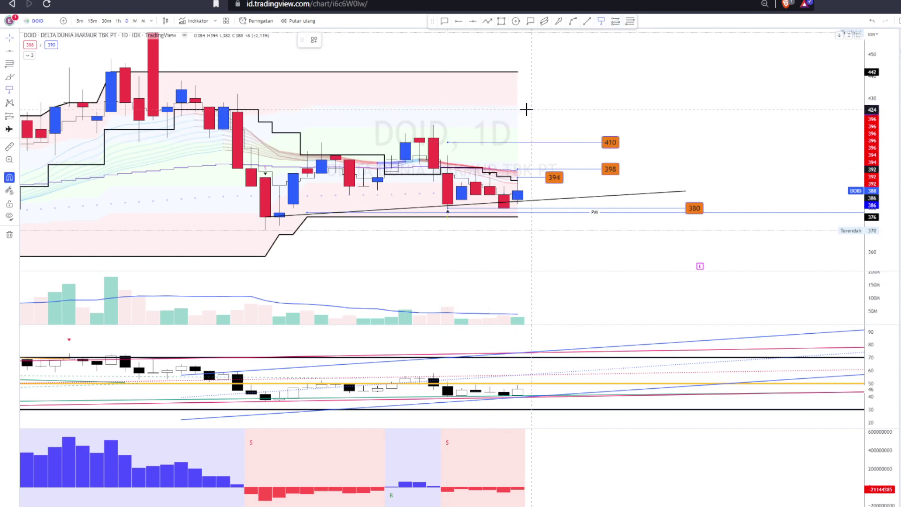
- Draw a 426 level, compress the price scale to fit all levels, and switch to KKGI
{"action": "left_click_drag", "start_coordinate": [519, 107], "coordinate": [610, 107]}
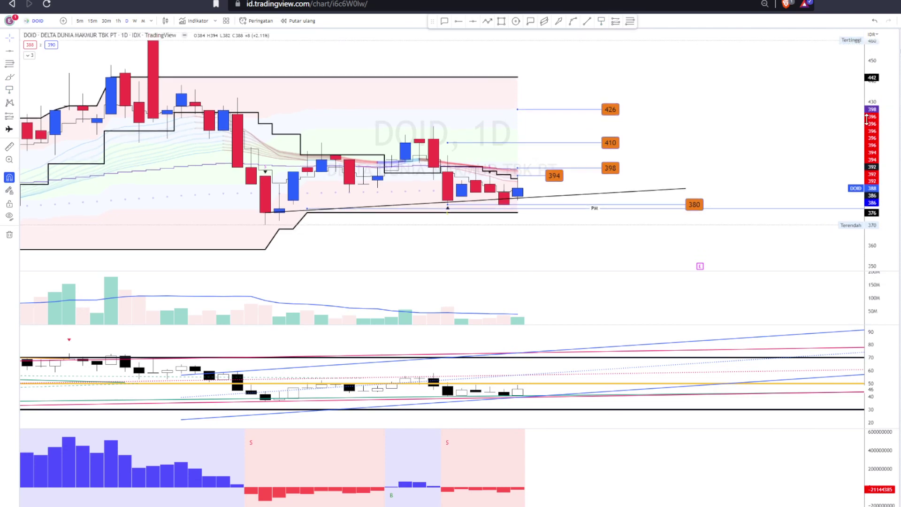
{"action": "left_click_drag", "start_coordinate": [869, 107], "coordinate": [640, 161]}
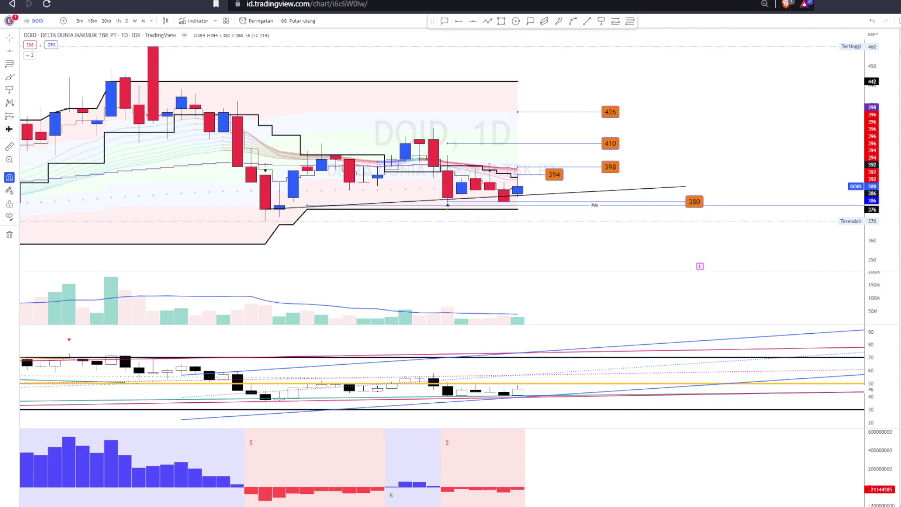
{"action": "key", "text": "Down"}
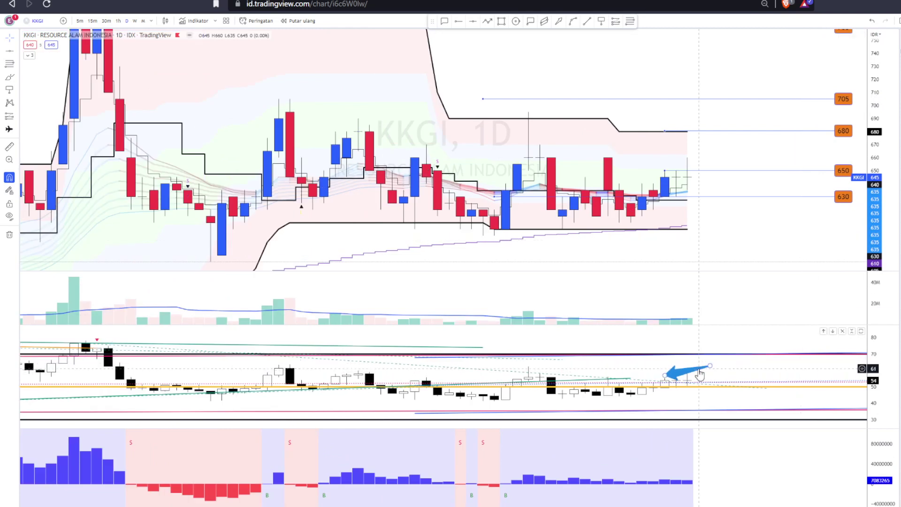
- Shift and compress the KKGI chart so the 760 level comes into view
{"action": "left_click_drag", "start_coordinate": [784, 231], "coordinate": [693, 231]}
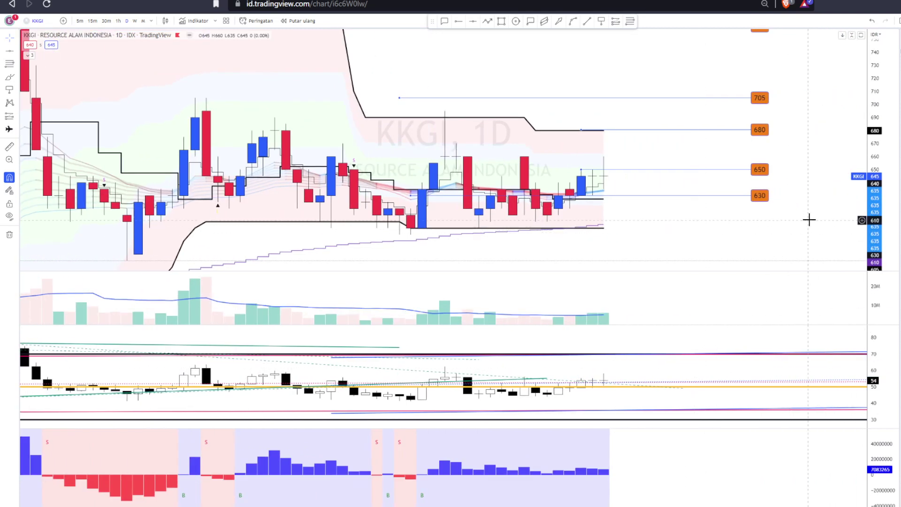
{"action": "left_click_drag", "start_coordinate": [881, 174], "coordinate": [880, 190]}
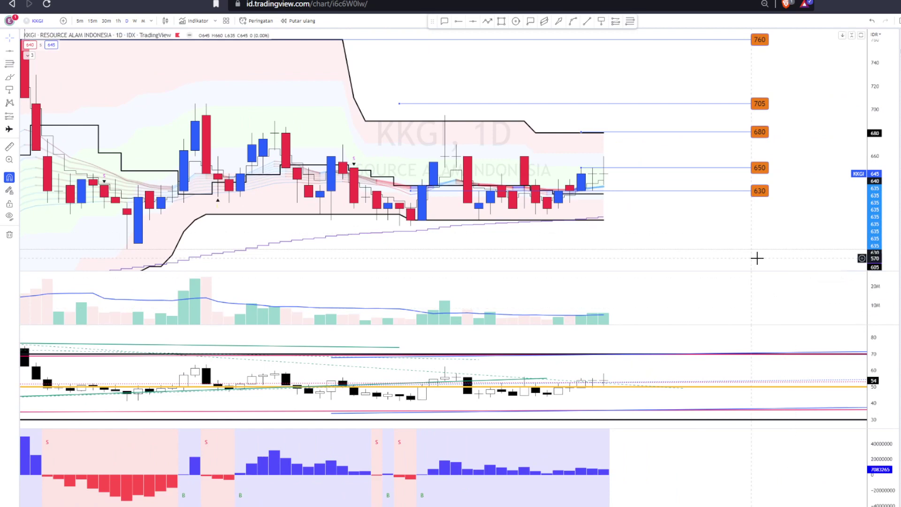
{"action": "scroll", "coordinate": [756, 258], "scroll_direction": "down", "scroll_amount": 2}
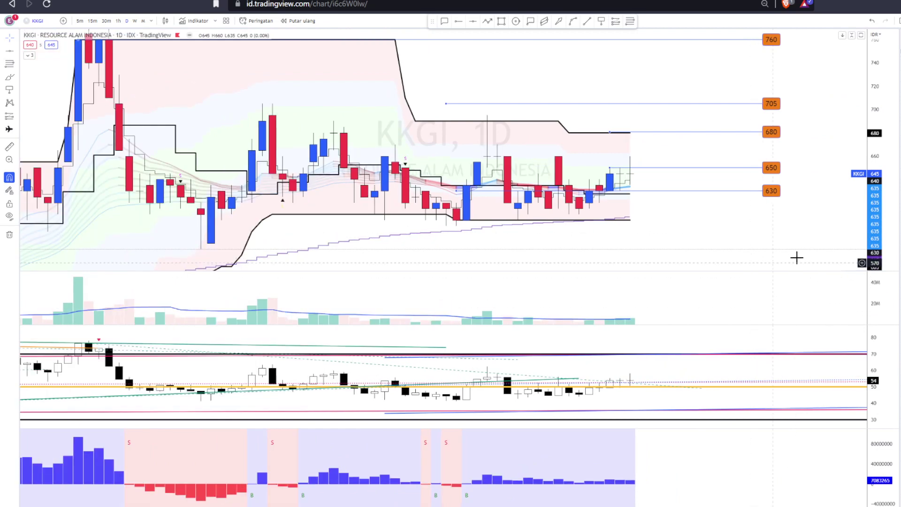
{"action": "left_click_drag", "start_coordinate": [880, 170], "coordinate": [880, 173]}
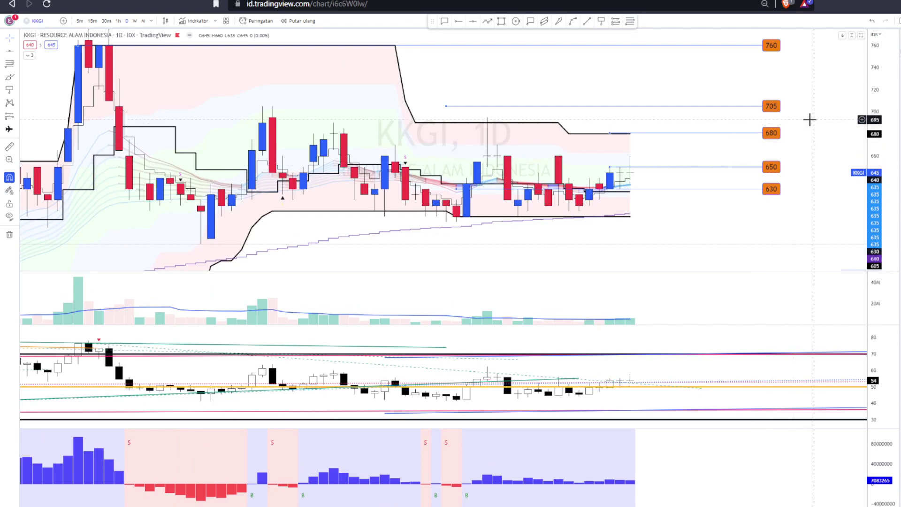
{"action": "left_click_drag", "start_coordinate": [809, 120], "coordinate": [779, 120]}
{"action": "left_click_drag", "start_coordinate": [882, 101], "coordinate": [882, 118]}
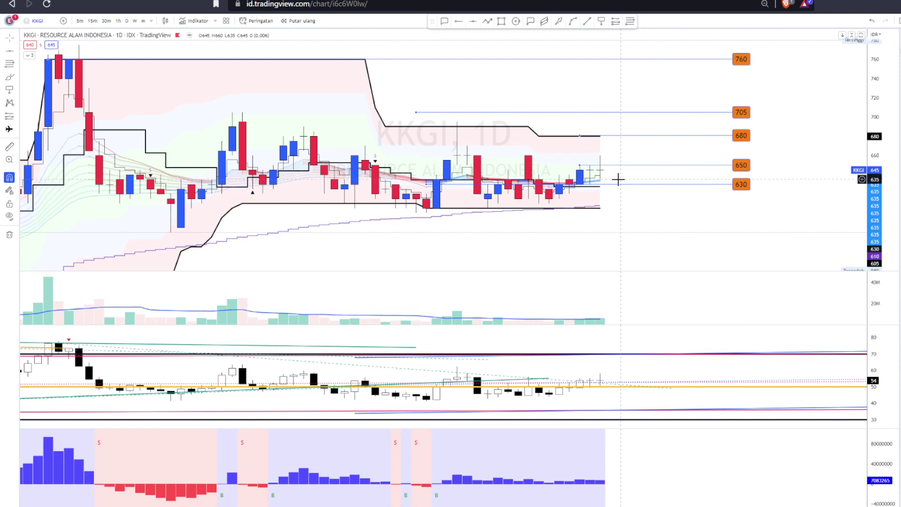
- Lift both ends of the 650 line to 660 and fit every level on screen
{"action": "left_click_drag", "start_coordinate": [580, 169], "coordinate": [599, 155]}
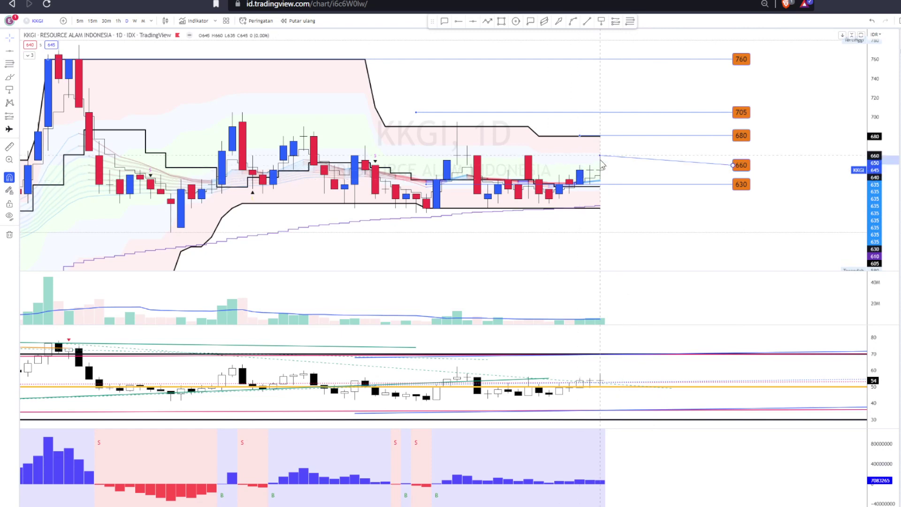
{"action": "left_click_drag", "start_coordinate": [744, 168], "coordinate": [745, 155]}
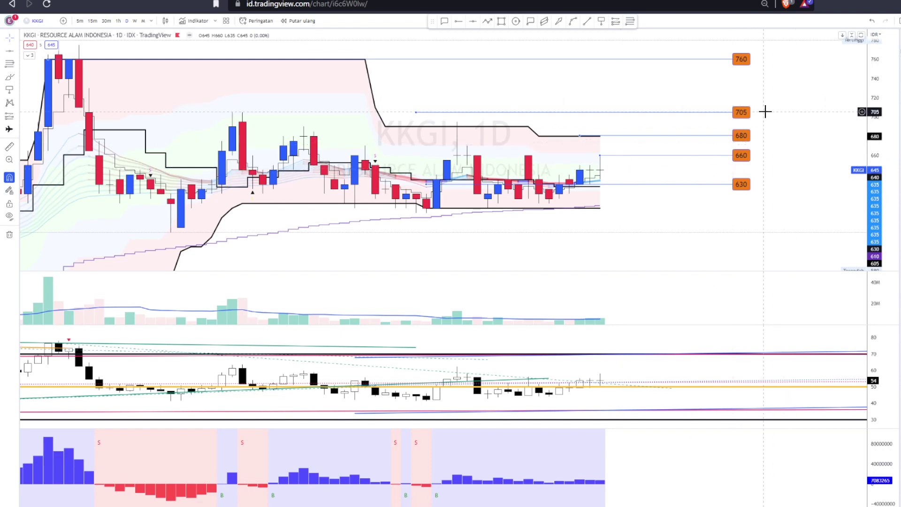
{"action": "left_click_drag", "start_coordinate": [871, 123], "coordinate": [871, 132]}
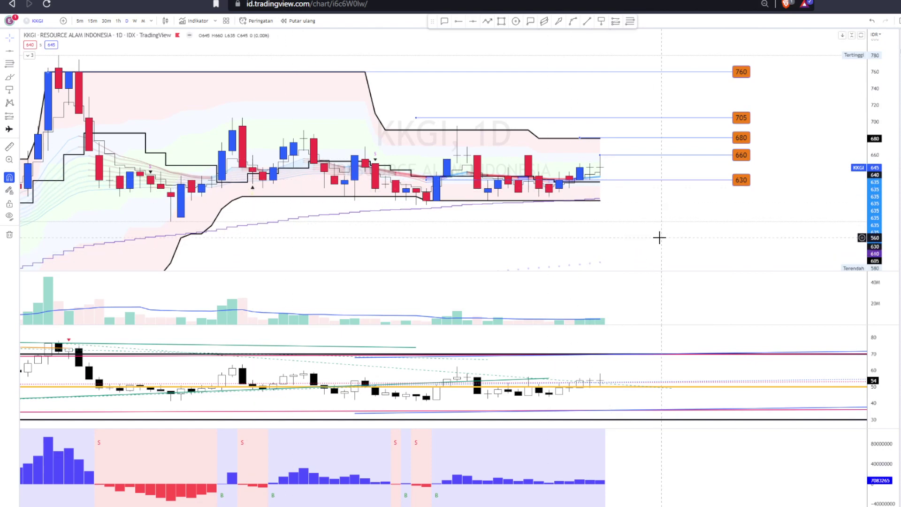
{"action": "left_click_drag", "start_coordinate": [659, 237], "coordinate": [690, 237]}
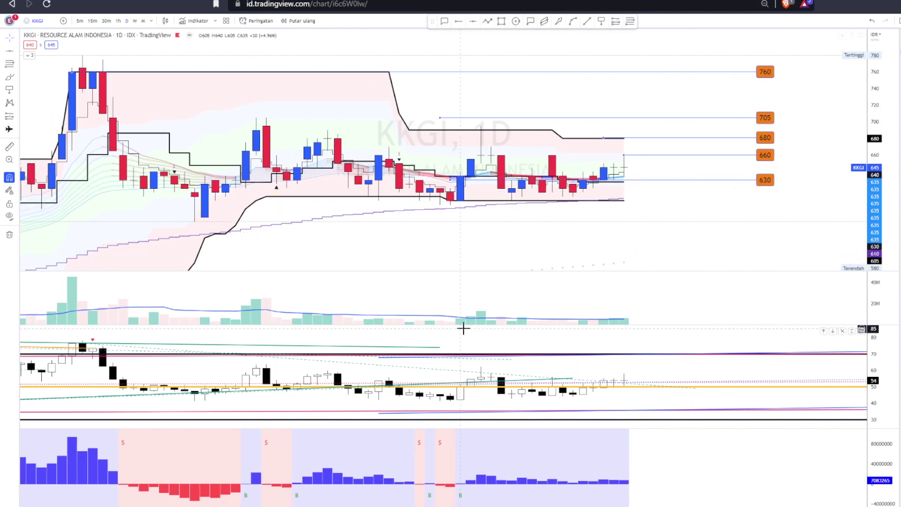